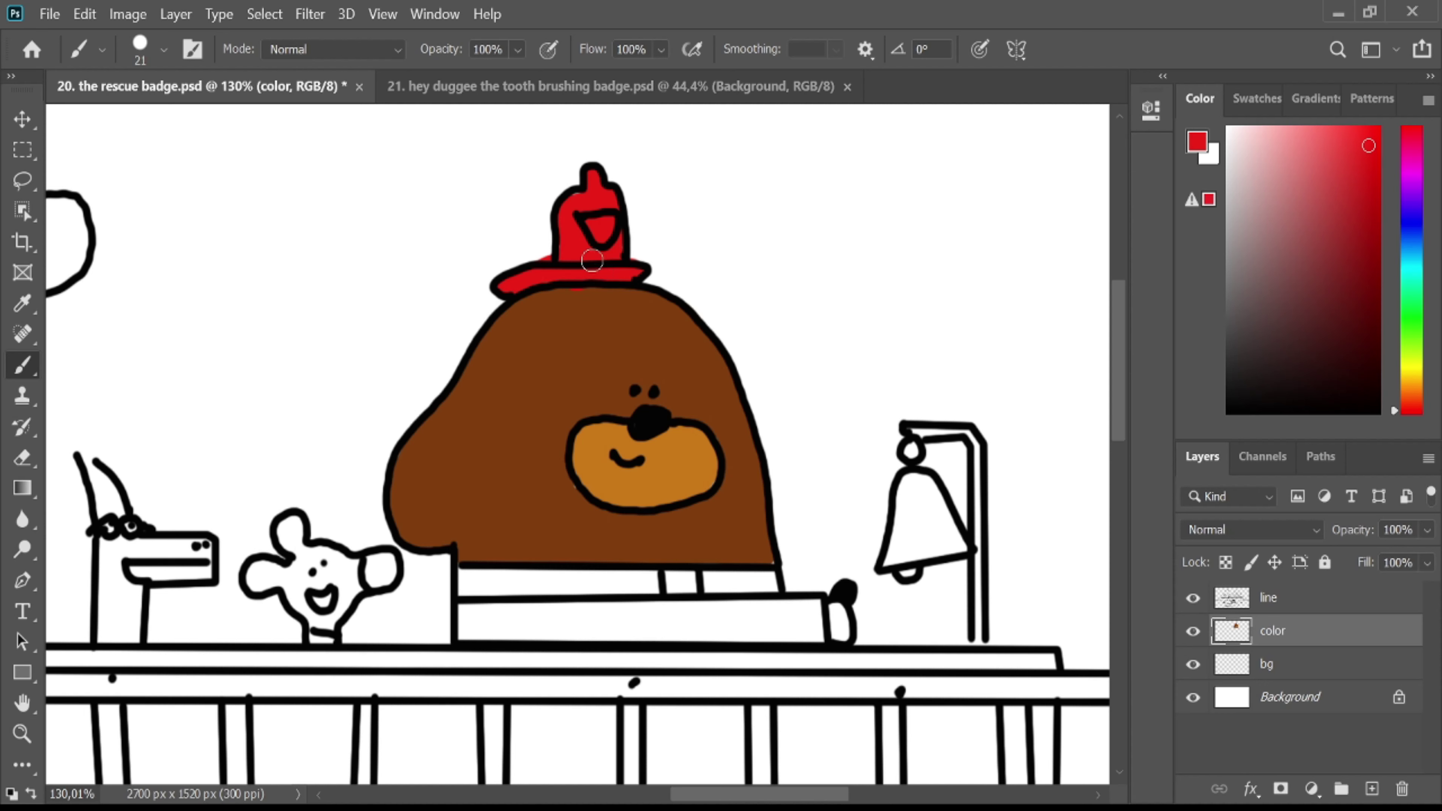
Paint the fire hat's badge and the big dog's shirt band yellow, and the buckle on the band blue
left_click(1412, 368)
left_click(1356, 142)
left_click_drag(608, 225, 596, 229)
left_click_drag(466, 581, 616, 580)
left_click_drag(710, 580, 772, 579)
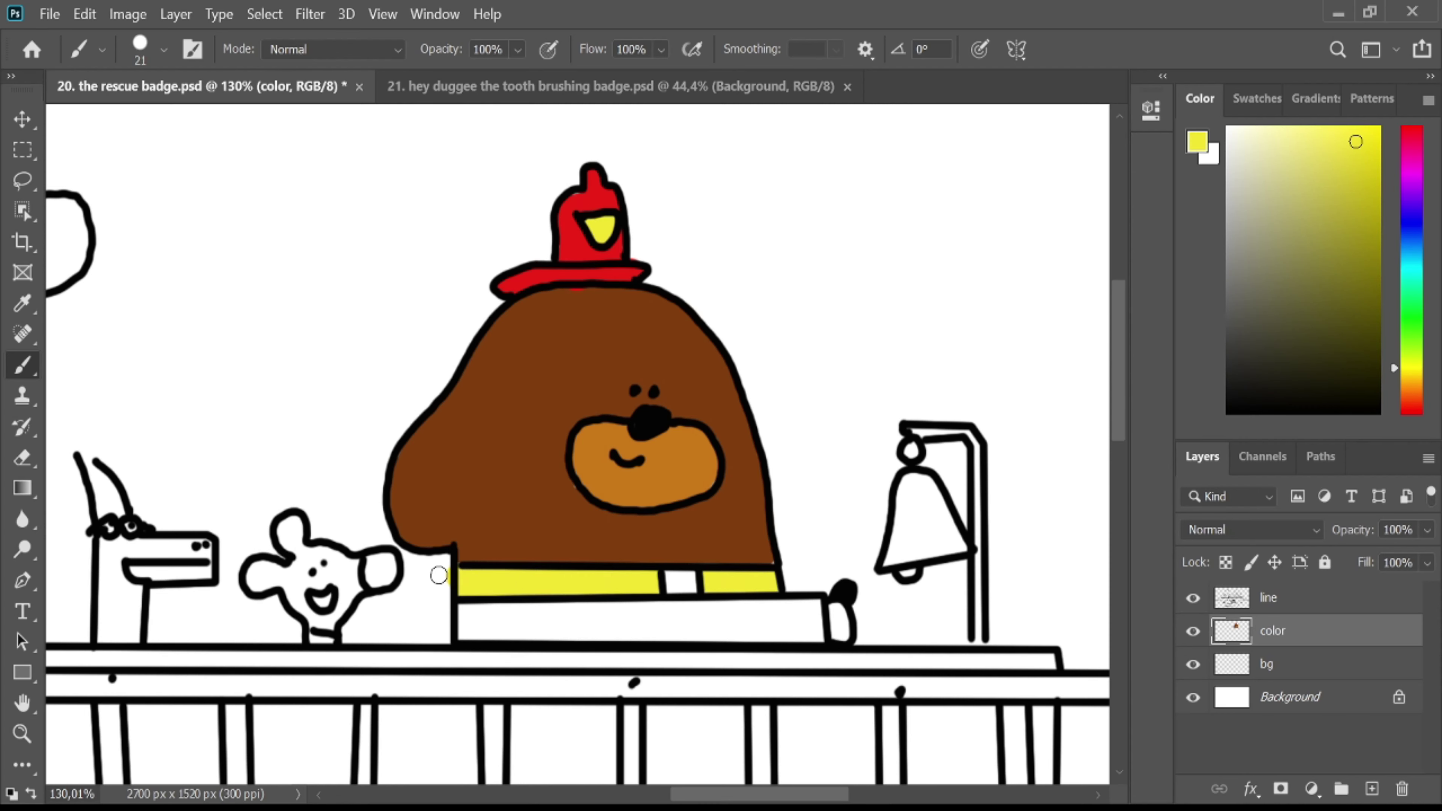
left_click(1414, 244)
left_click_drag(673, 577, 689, 591)
Paint the big dog's outstretched leg light orange and the sole of its foot brown
left_click(1412, 387)
left_click(1327, 138)
mouse_move(472, 619)
left_mouse_down()
mouse_move(781, 629)
mouse_move(679, 638)
mouse_move(734, 640)
left_mouse_up()
left_click(1364, 281)
left_click_drag(839, 614, 842, 632)
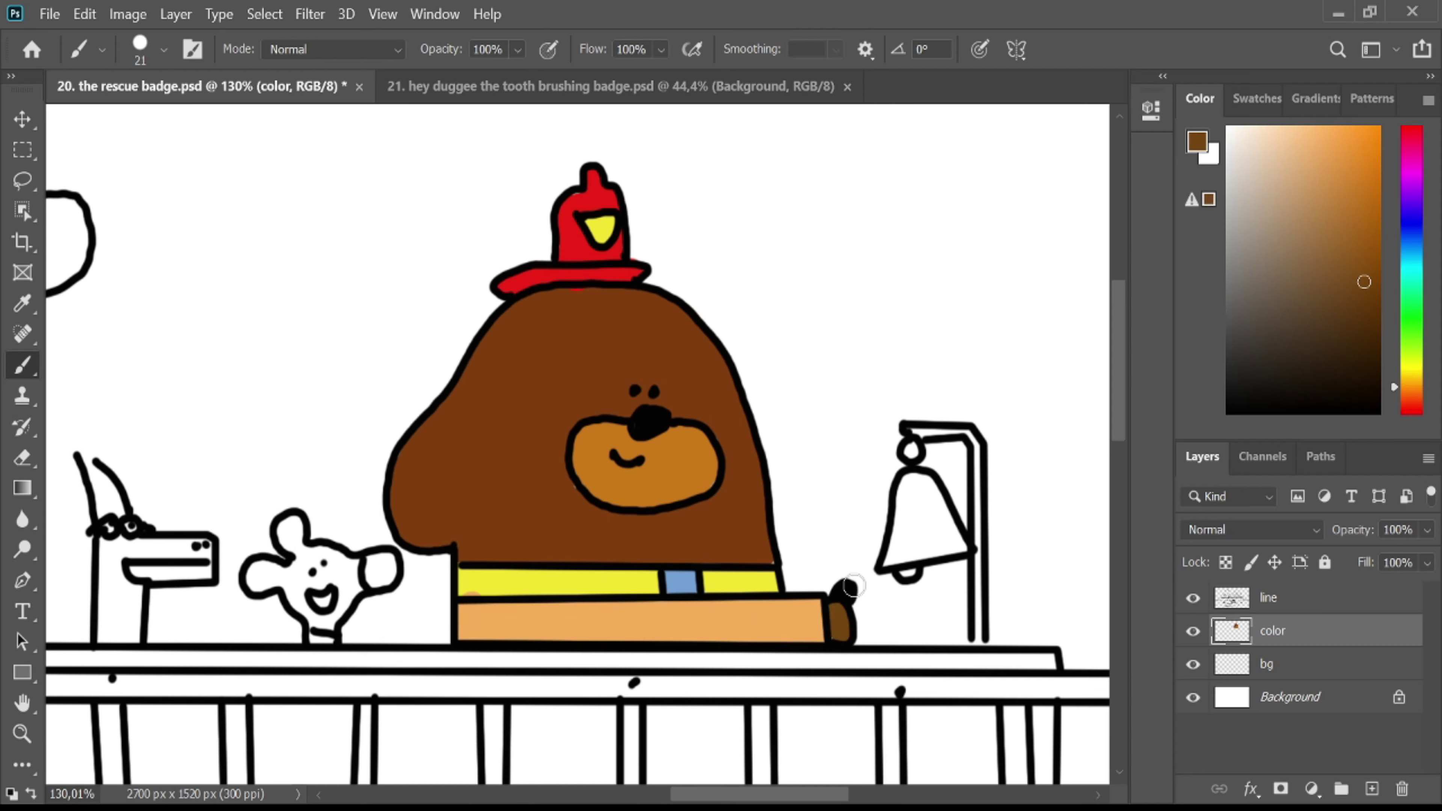
Paint the bell and its stand golden yellow
left_click(1413, 373)
left_click(1365, 148)
mouse_move(903, 562)
left_mouse_down()
mouse_move(929, 508)
mouse_move(956, 545)
mouse_move(913, 443)
mouse_move(981, 500)
mouse_move(978, 599)
left_mouse_up()
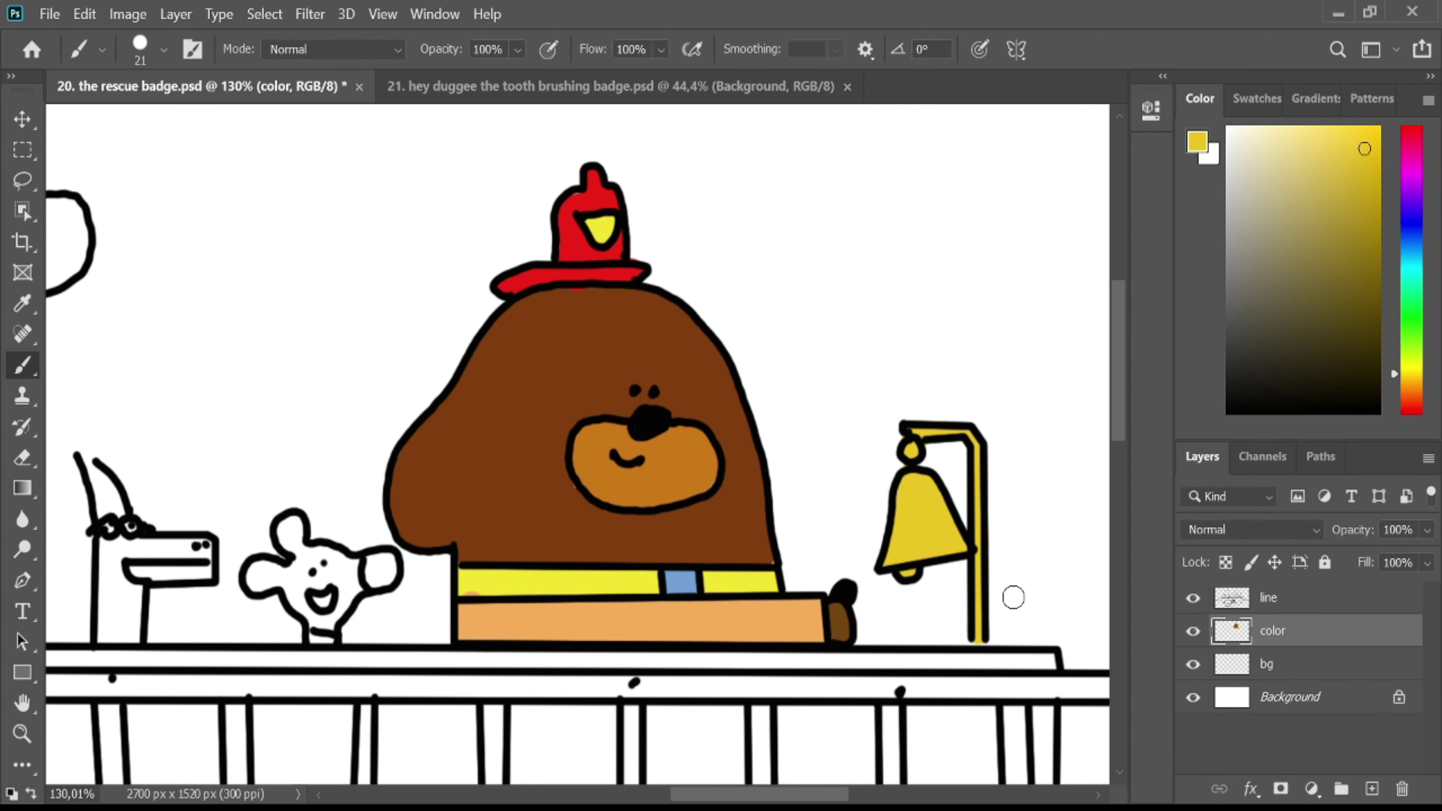
Paint the head and ears of the small mouse-like character beside the big dog orange
scroll(872, 558, "down", 10)
scroll(872, 554, "down", 13)
scroll(548, 341, "up", 18)
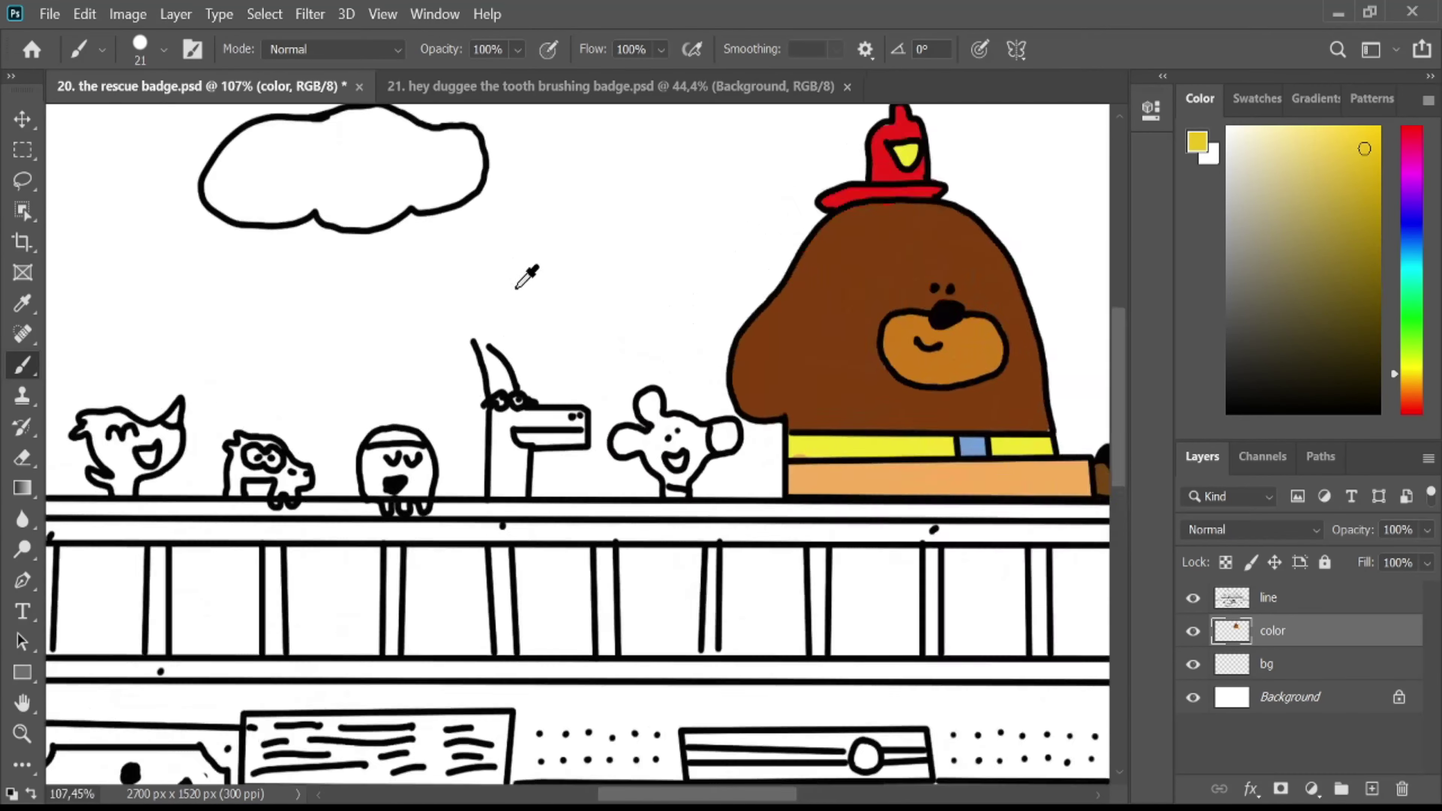
left_click(1412, 391)
left_click(1345, 137)
mouse_move(641, 432)
left_mouse_down()
mouse_move(633, 513)
mouse_move(666, 524)
mouse_move(695, 489)
mouse_move(726, 559)
mouse_move(746, 488)
mouse_move(798, 514)
left_mouse_up()
Paint the rounded shape beside the mouse-like character's face dark purple and its collar coral red
left_click(1412, 161)
left_click(1356, 268)
left_click(1363, 299)
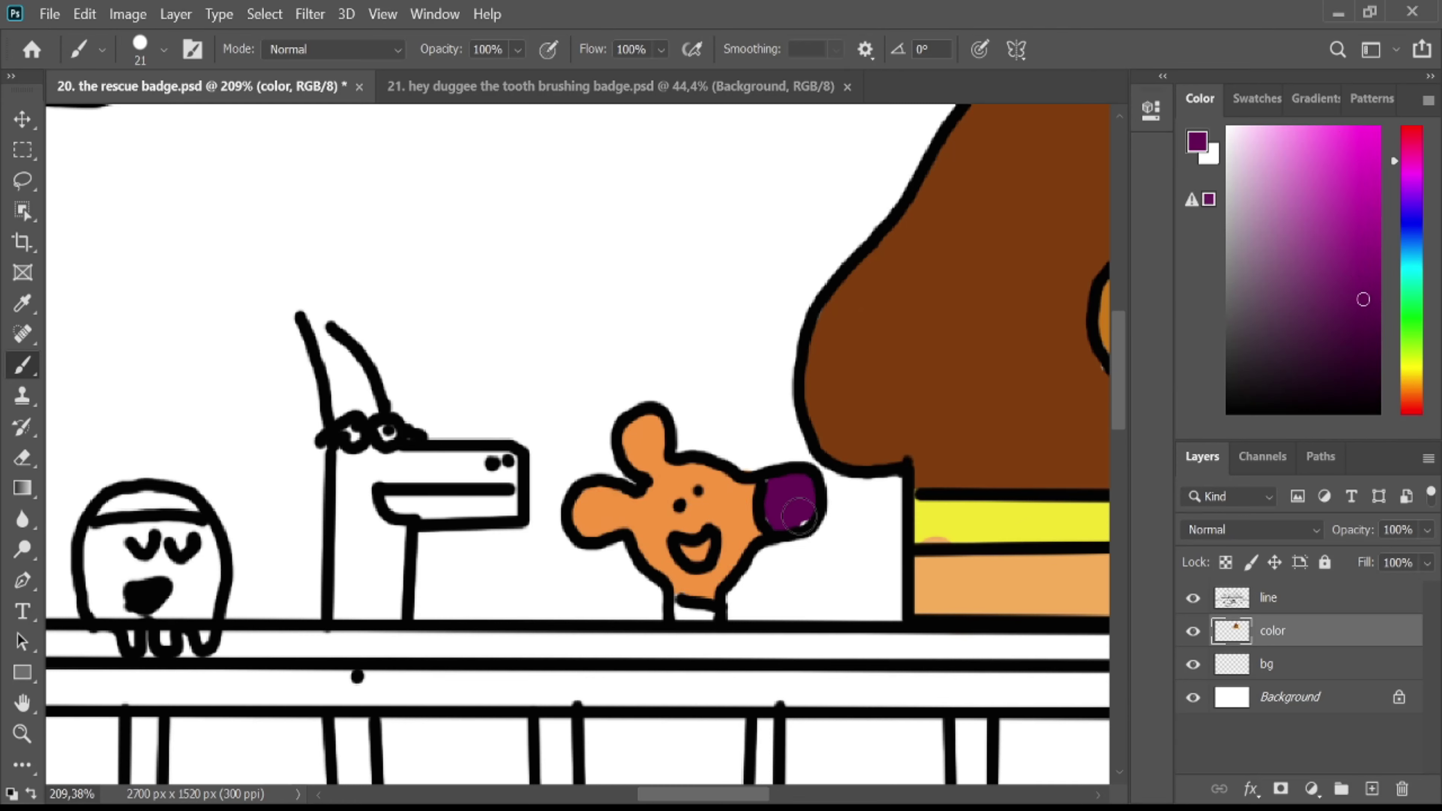
left_click(1411, 405)
left_click(1338, 146)
left_click_drag(669, 611, 707, 598)
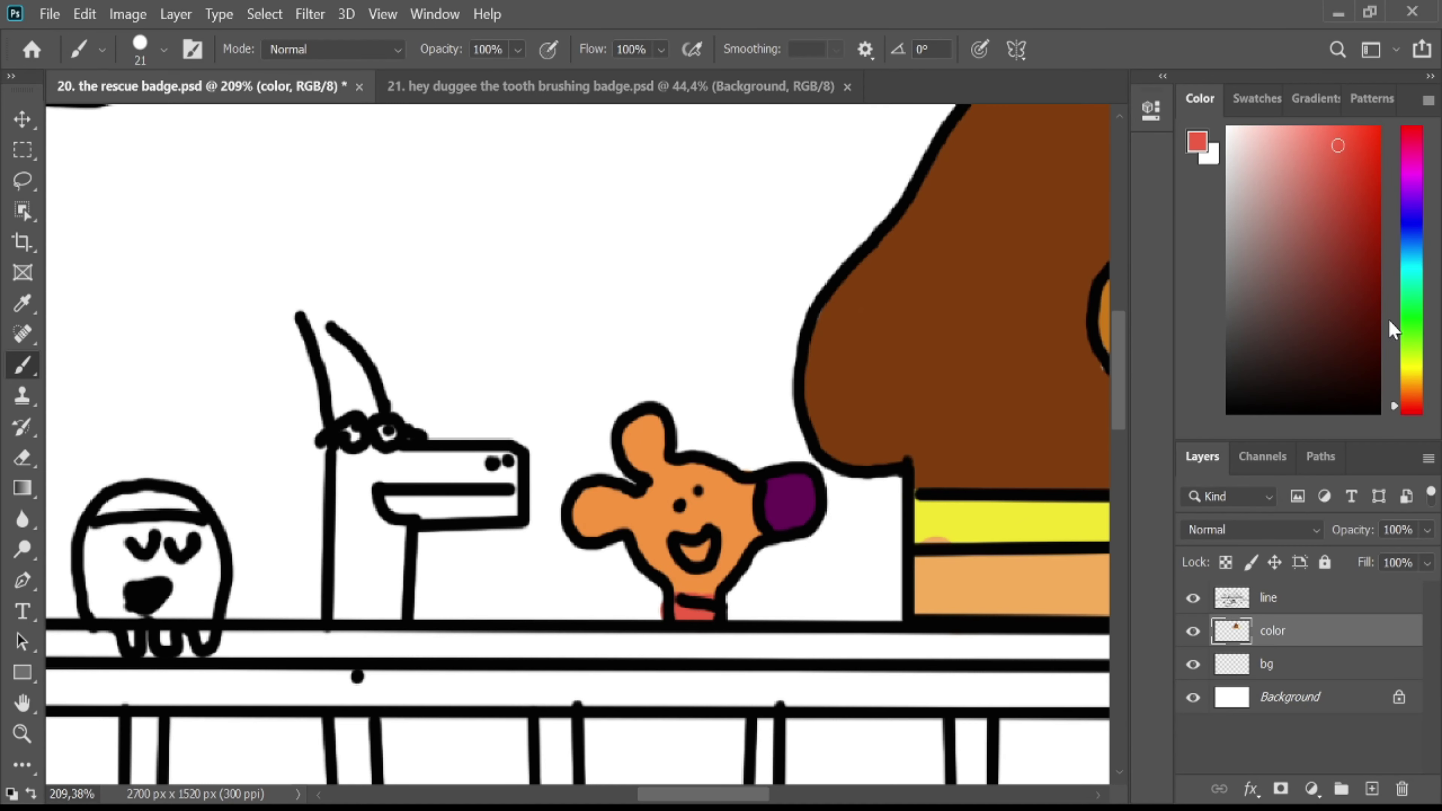
Paint the crocodile's head and neck green, and its mouth dark green with a smaller brush
left_click(1413, 328)
left_click(1357, 276)
mouse_move(341, 454)
left_mouse_down()
mouse_move(363, 494)
mouse_move(500, 512)
mouse_move(364, 640)
left_mouse_up()
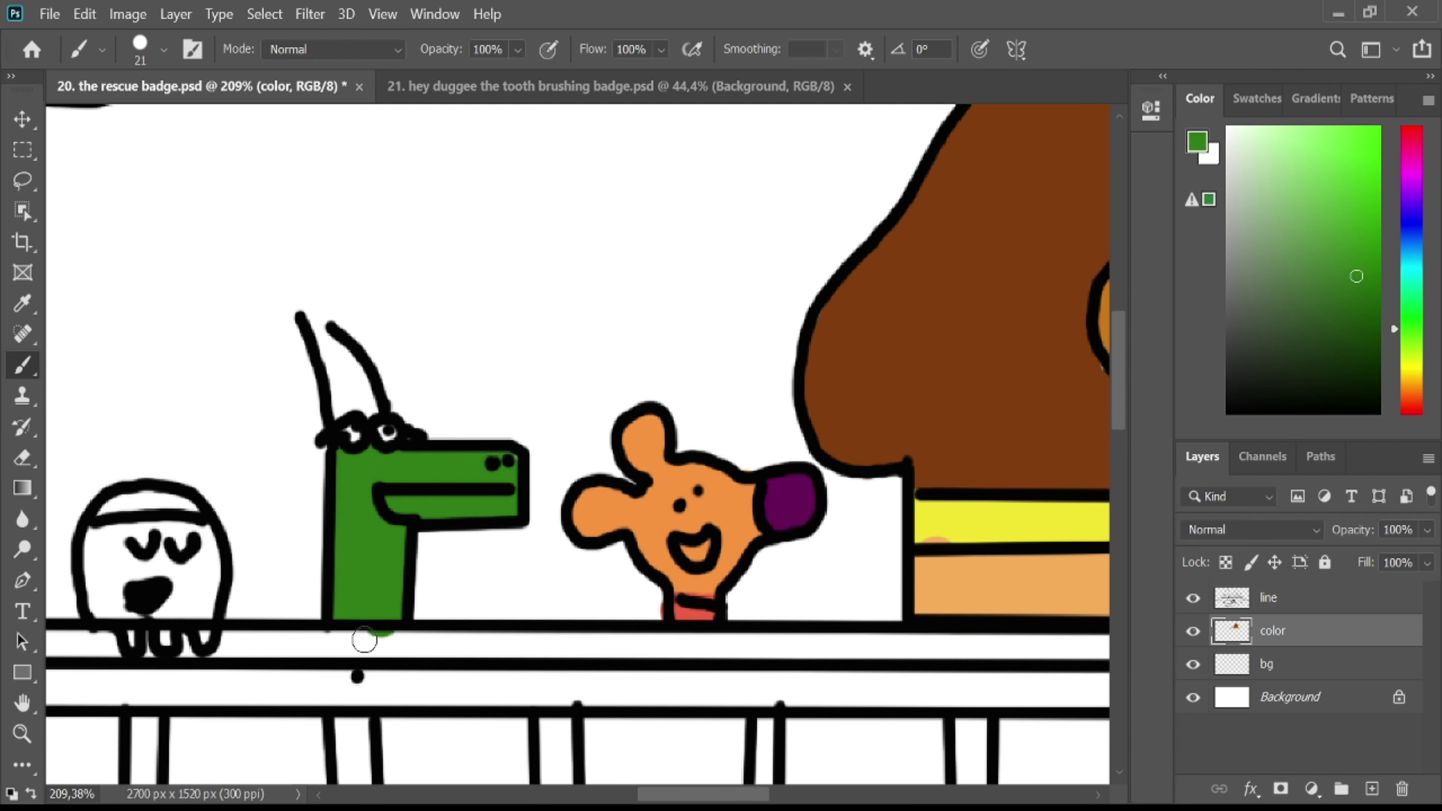
left_click(1299, 336)
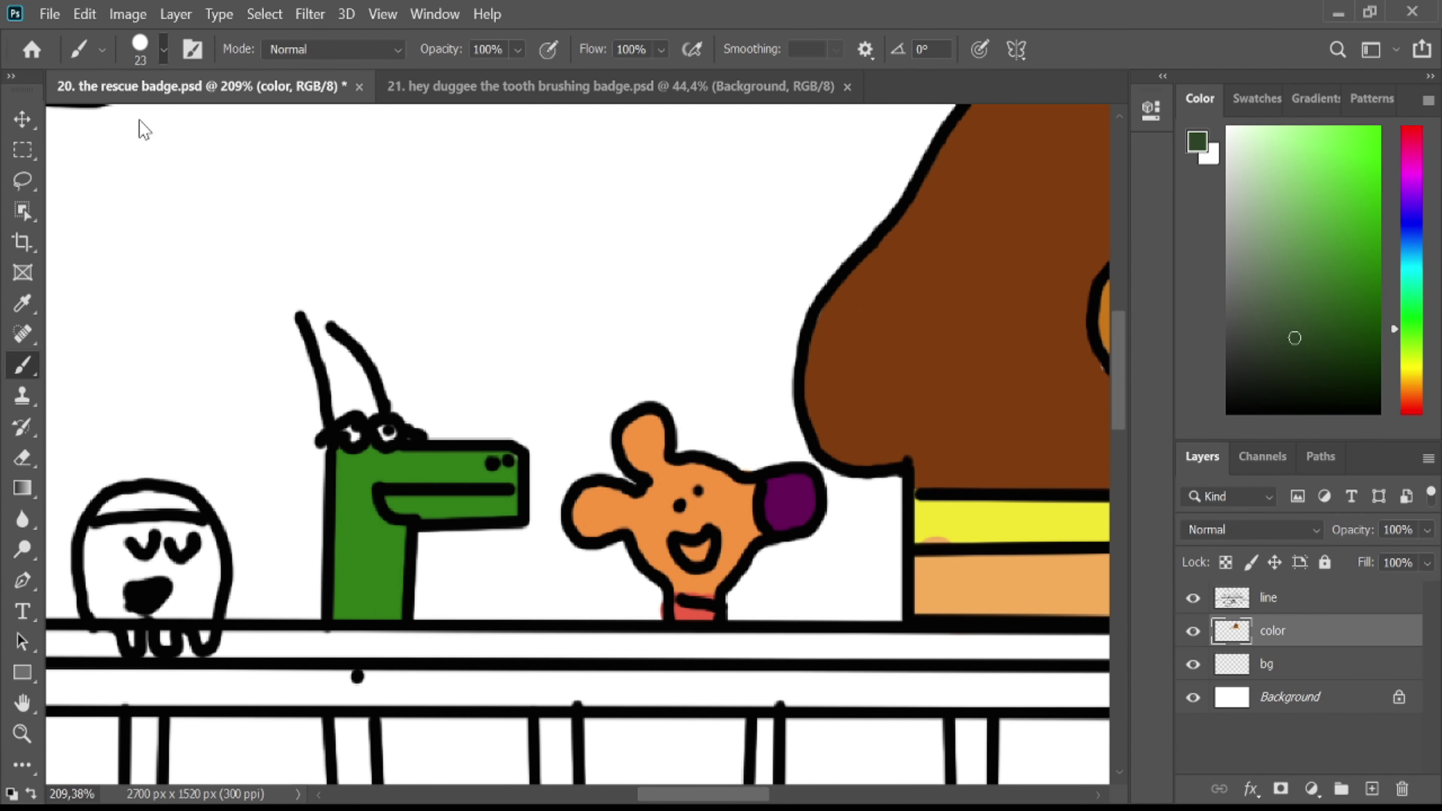
key("bracketleft")
left_click_drag(387, 504, 511, 506)
Paint the crocodile's eyes off-white
left_click(1237, 138)
scroll(382, 515, "down", 5)
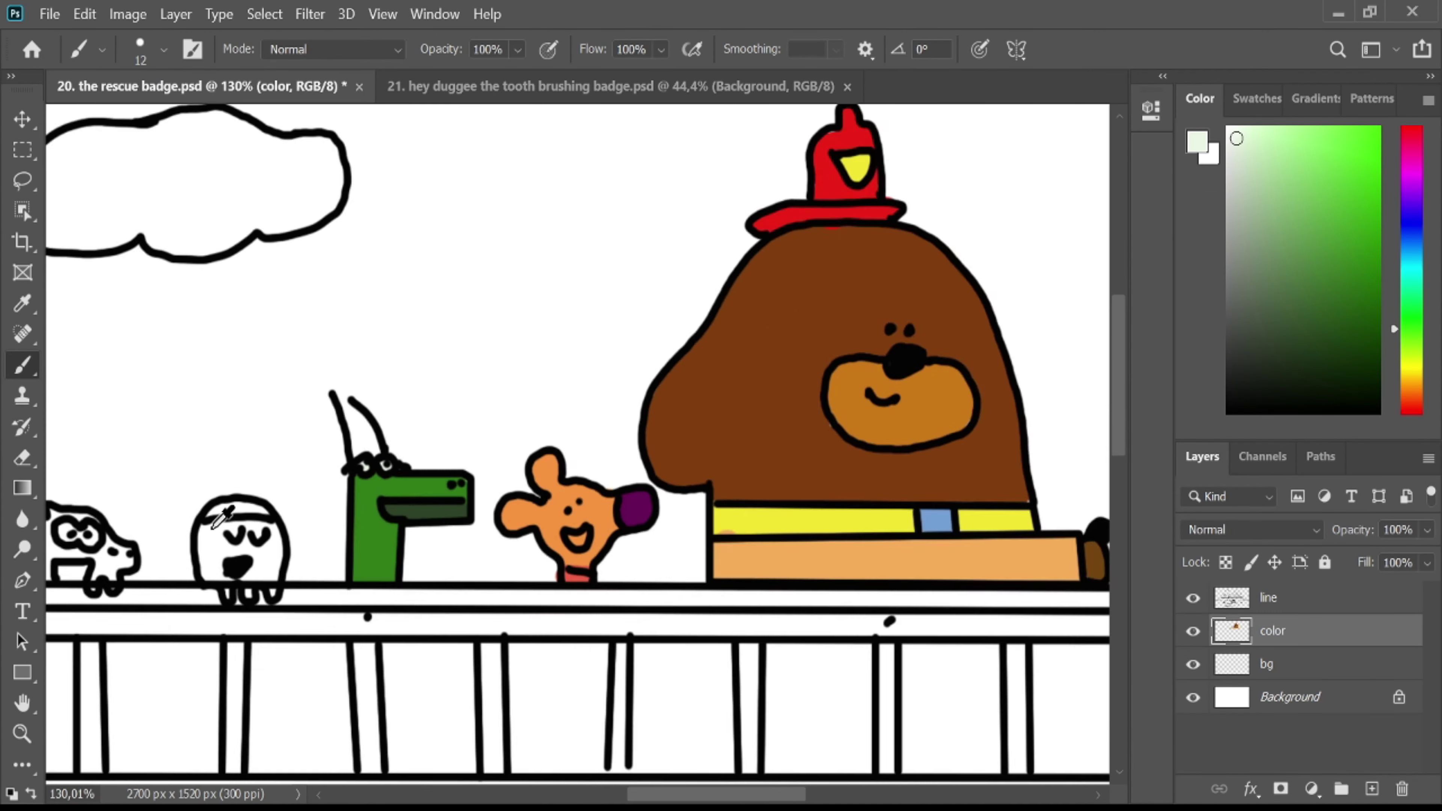
scroll(115, 548, "up", 10)
Paint the octopus's face and tentacles bright purple
left_click(1411, 175)
left_click(1346, 145)
mouse_move(276, 535)
left_mouse_down()
mouse_move(304, 471)
mouse_move(284, 619)
mouse_move(437, 483)
mouse_move(375, 648)
mouse_move(464, 585)
left_mouse_up()
Paint the octopus's headband area with a yellow and a pink stripe, using a 10 px brush
left_click(1412, 367)
left_click(1339, 141)
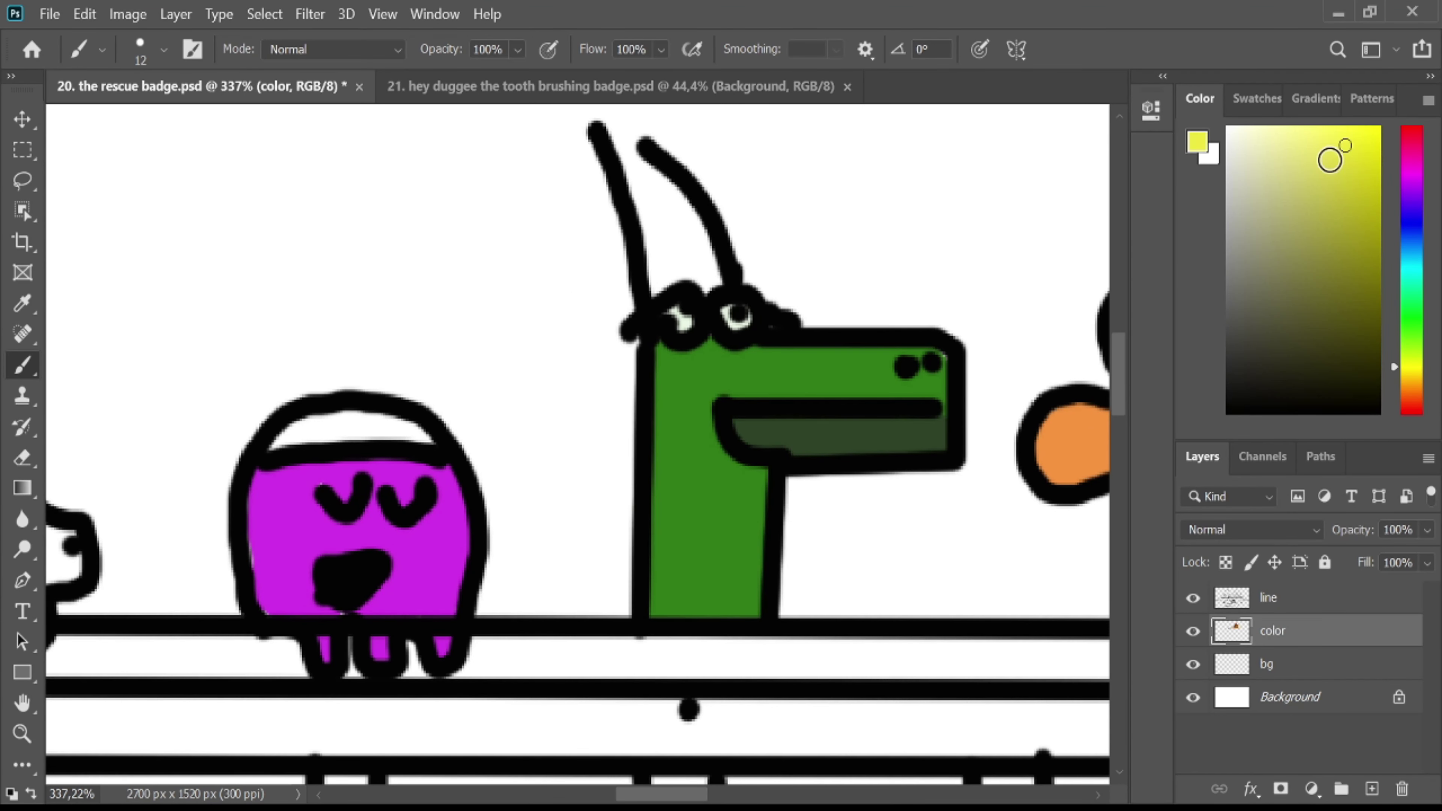
left_click(163, 50)
left_click(138, 129)
mouse_move(284, 440)
left_mouse_down()
mouse_move(427, 442)
mouse_move(415, 422)
mouse_move(429, 426)
left_mouse_up()
left_click(1412, 142)
left_click(1332, 142)
Paint the head and paws of the furry character beside the octopus mauve grey
scroll(451, 390, "down", 3)
scroll(162, 472, "up", 5)
left_click(1250, 177)
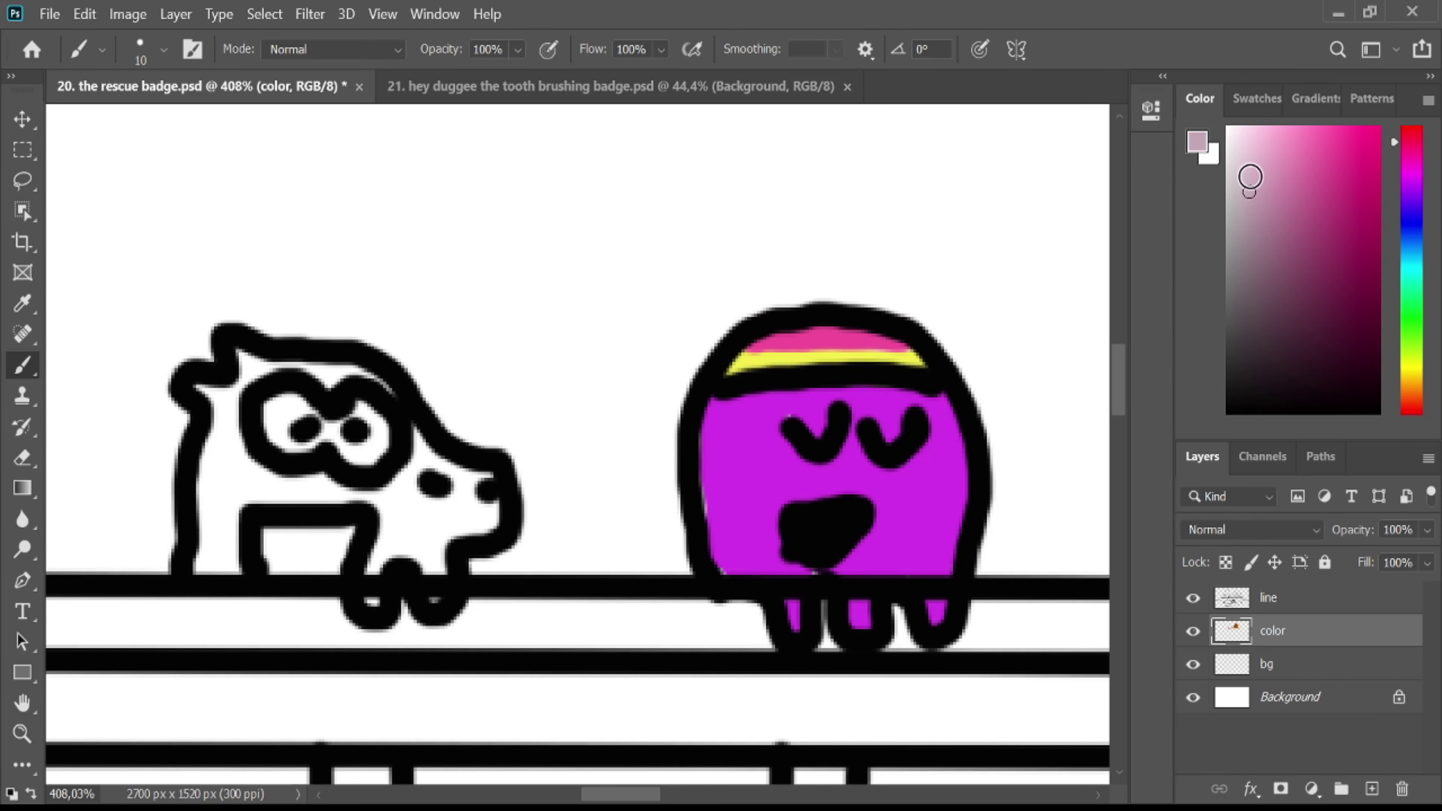
left_click_drag(227, 500, 224, 420)
left_click_drag(224, 420, 254, 367)
left_click(1244, 249)
mouse_move(230, 489)
left_mouse_down()
mouse_move(223, 395)
mouse_move(256, 367)
left_mouse_up()
left_click_drag(232, 492, 216, 560)
mouse_move(216, 560)
left_mouse_down()
mouse_move(237, 490)
mouse_move(397, 455)
mouse_move(466, 488)
mouse_move(387, 586)
mouse_move(444, 506)
left_mouse_up()
Paint the grey character's eyes pale pinkish white and its open mouth coral red
left_click(1237, 140)
mouse_move(279, 420)
left_mouse_down()
mouse_move(310, 432)
mouse_move(378, 412)
left_mouse_up()
left_click(1412, 403)
left_click(1323, 143)
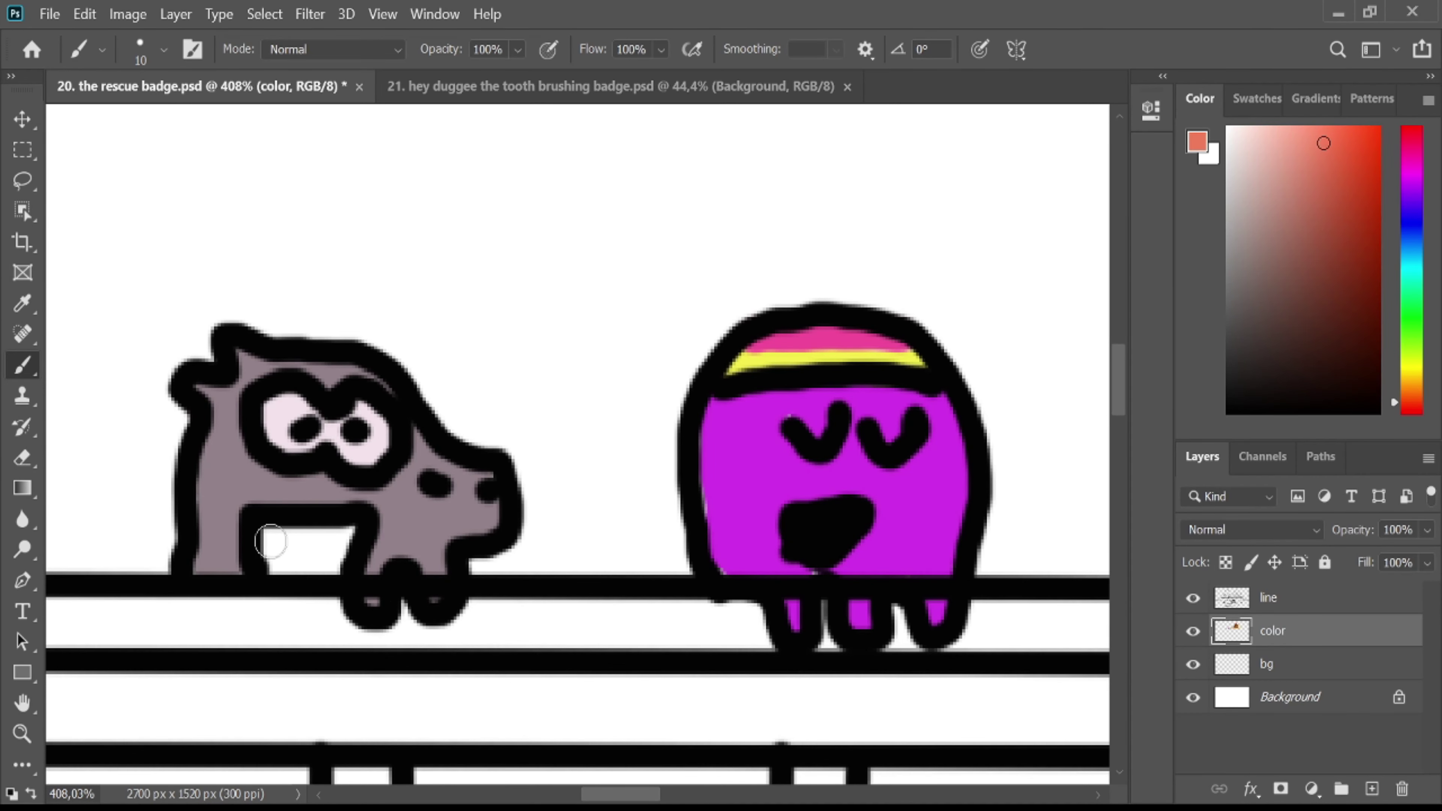
left_click_drag(270, 542, 327, 555)
Paint the rhino's head and neck light blue, leaving its horn and mouth unpainted
scroll(360, 502, "down", 6)
scroll(471, 510, "up", 3)
left_click(1412, 256)
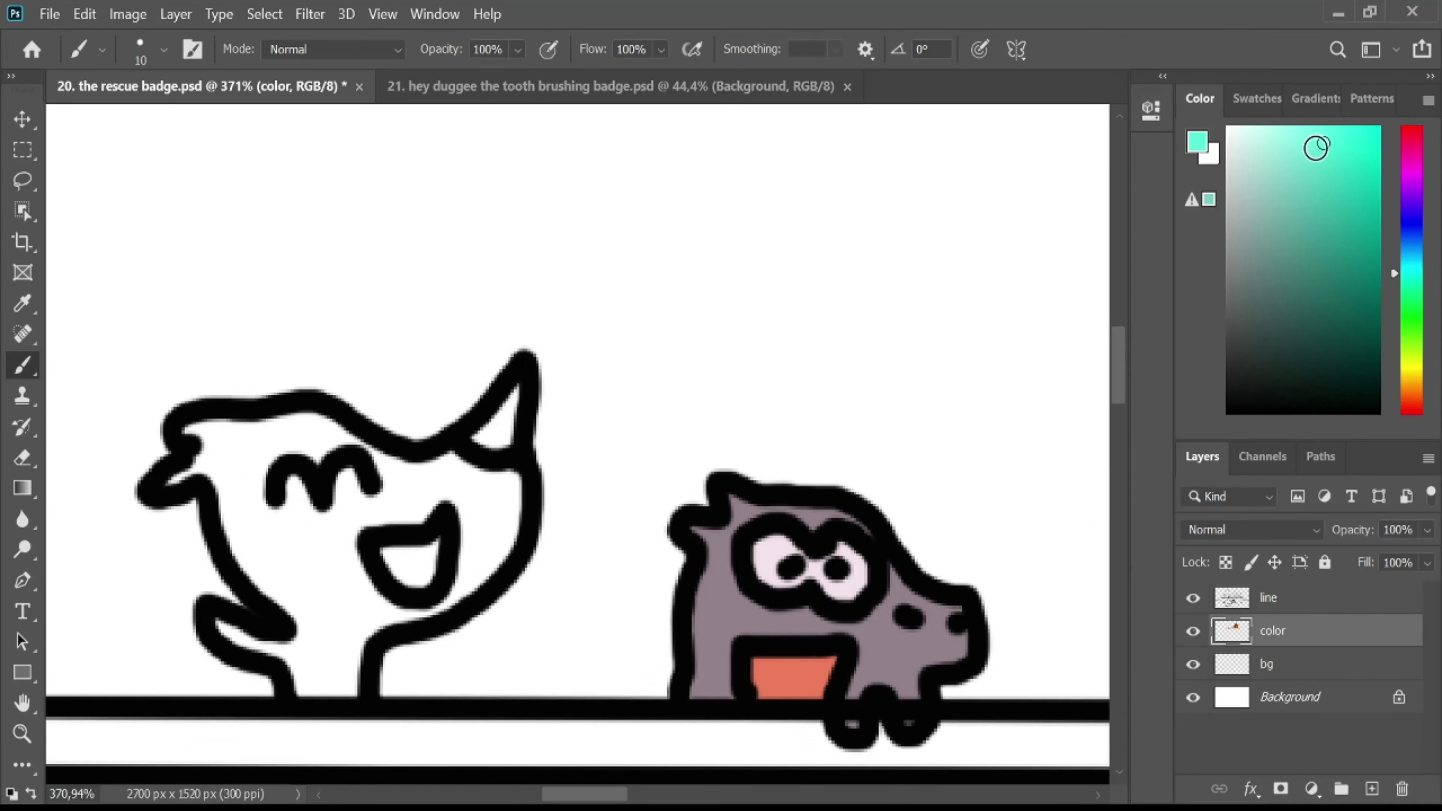
left_click(1305, 140)
mouse_move(216, 454)
left_mouse_down()
mouse_move(241, 516)
mouse_move(334, 461)
mouse_move(509, 486)
mouse_move(500, 517)
mouse_move(442, 478)
mouse_move(332, 592)
mouse_move(299, 530)
mouse_move(391, 629)
mouse_move(293, 628)
mouse_move(309, 674)
mouse_move(372, 632)
left_mouse_up()
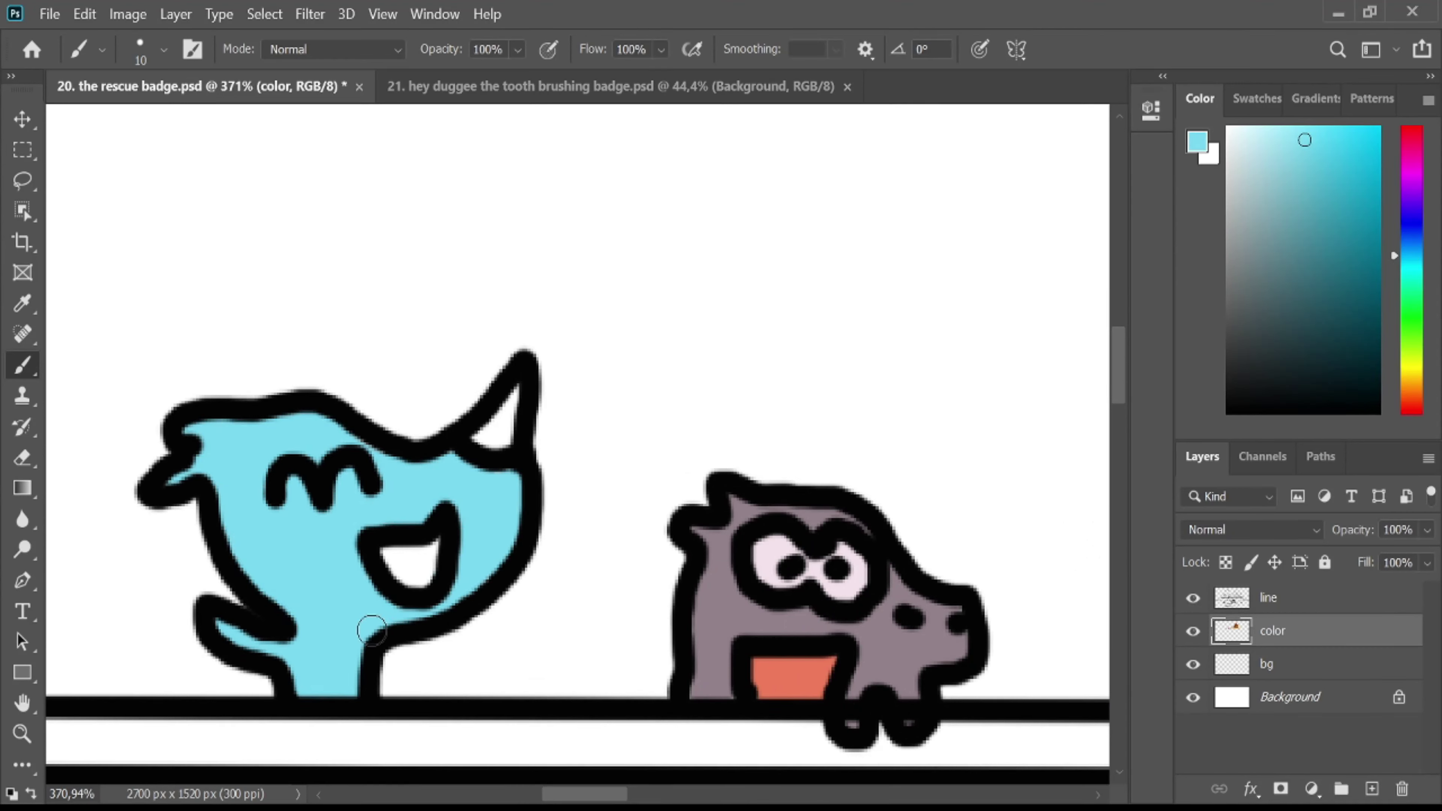
Paint the rhino's open mouth muted red and pick a pale pink colour
left_click(1408, 145)
left_click(1413, 405)
left_click(1312, 221)
mouse_move(392, 554)
left_mouse_down()
mouse_move(417, 582)
mouse_move(432, 529)
left_mouse_up()
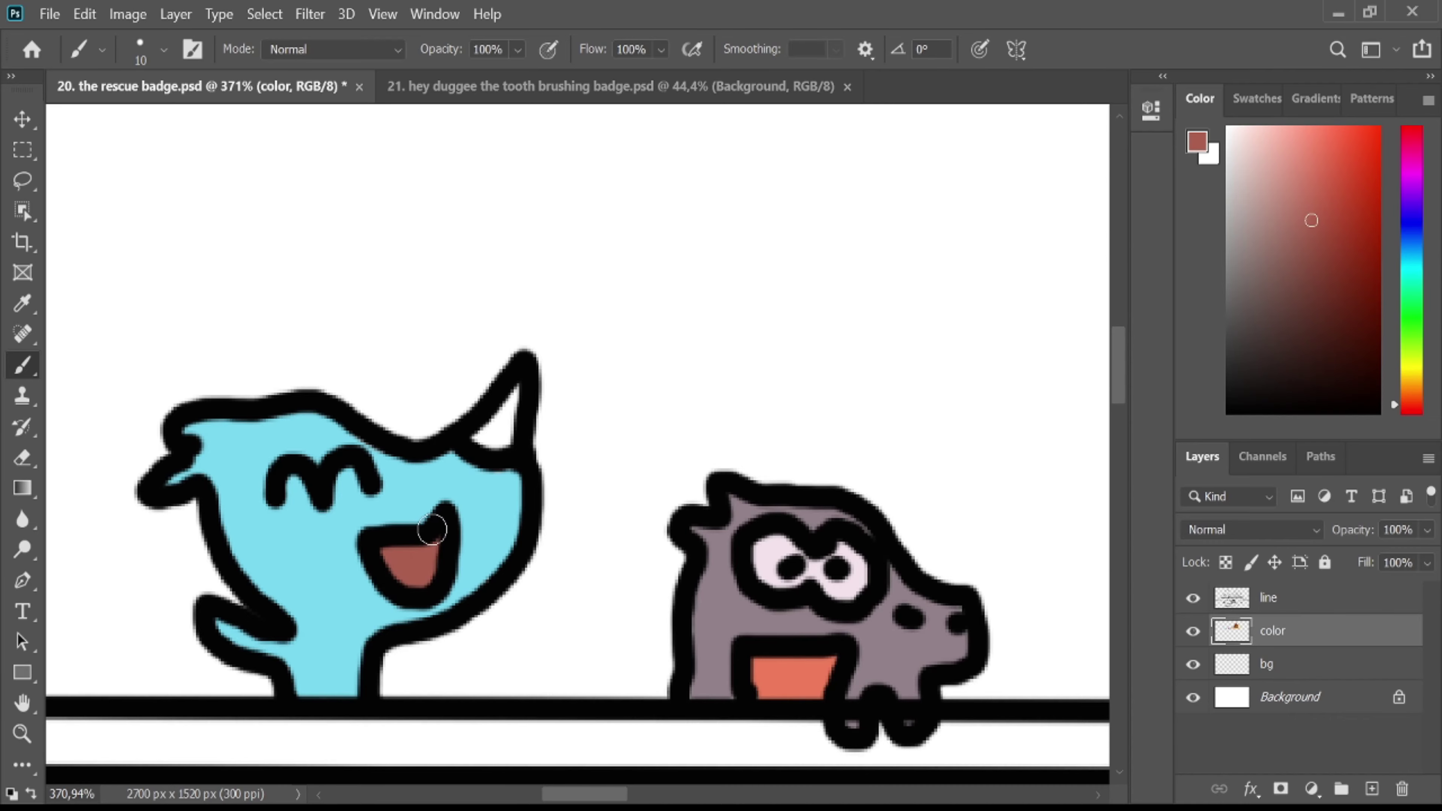
left_click(1267, 189)
Choose bright red with a 44 px brush and start painting the truck body between the ladder rails
scroll(375, 458, "down", 8)
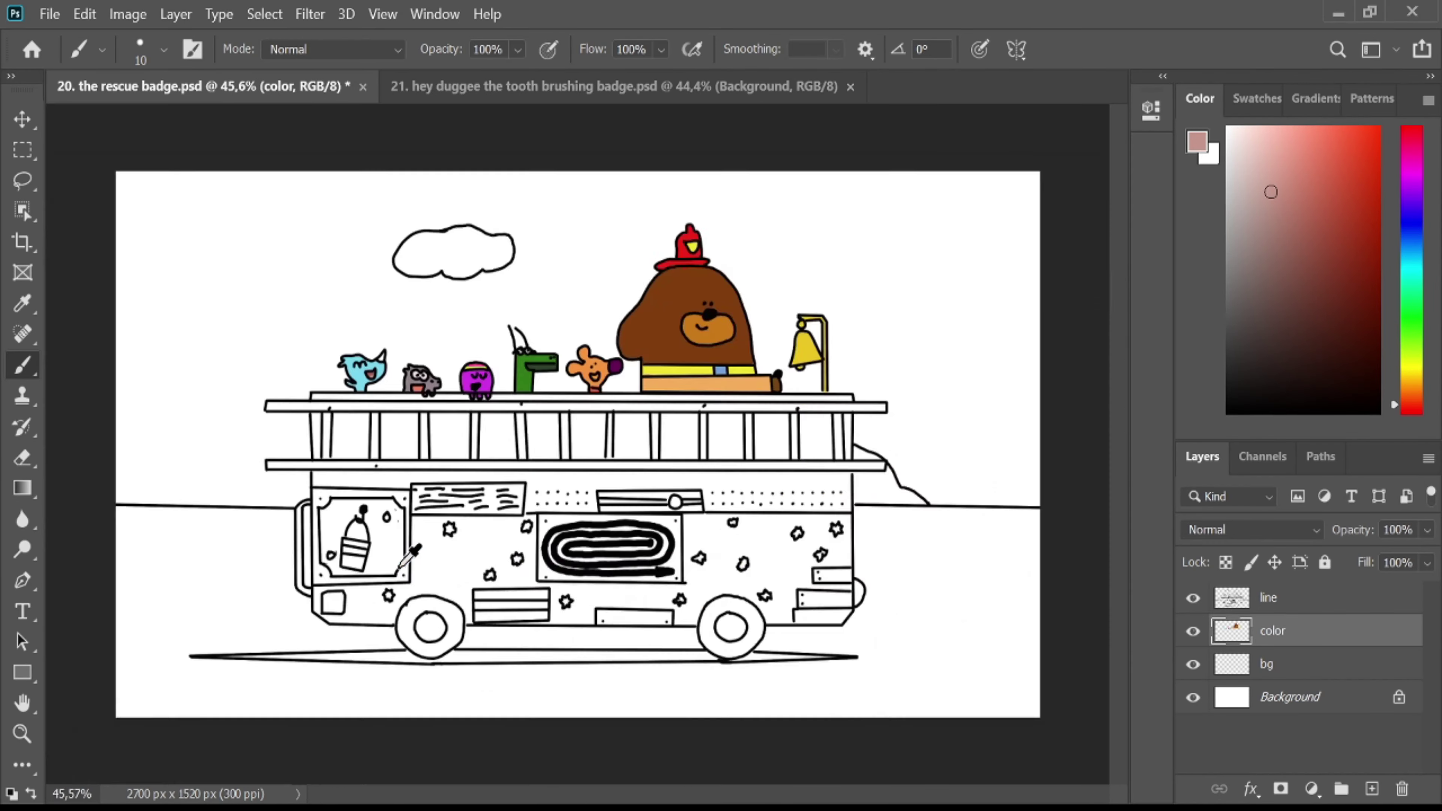
scroll(374, 458, "up", 3)
scroll(375, 458, "down", 1)
scroll(991, 357, "up", 2)
scroll(955, 387, "down", 2)
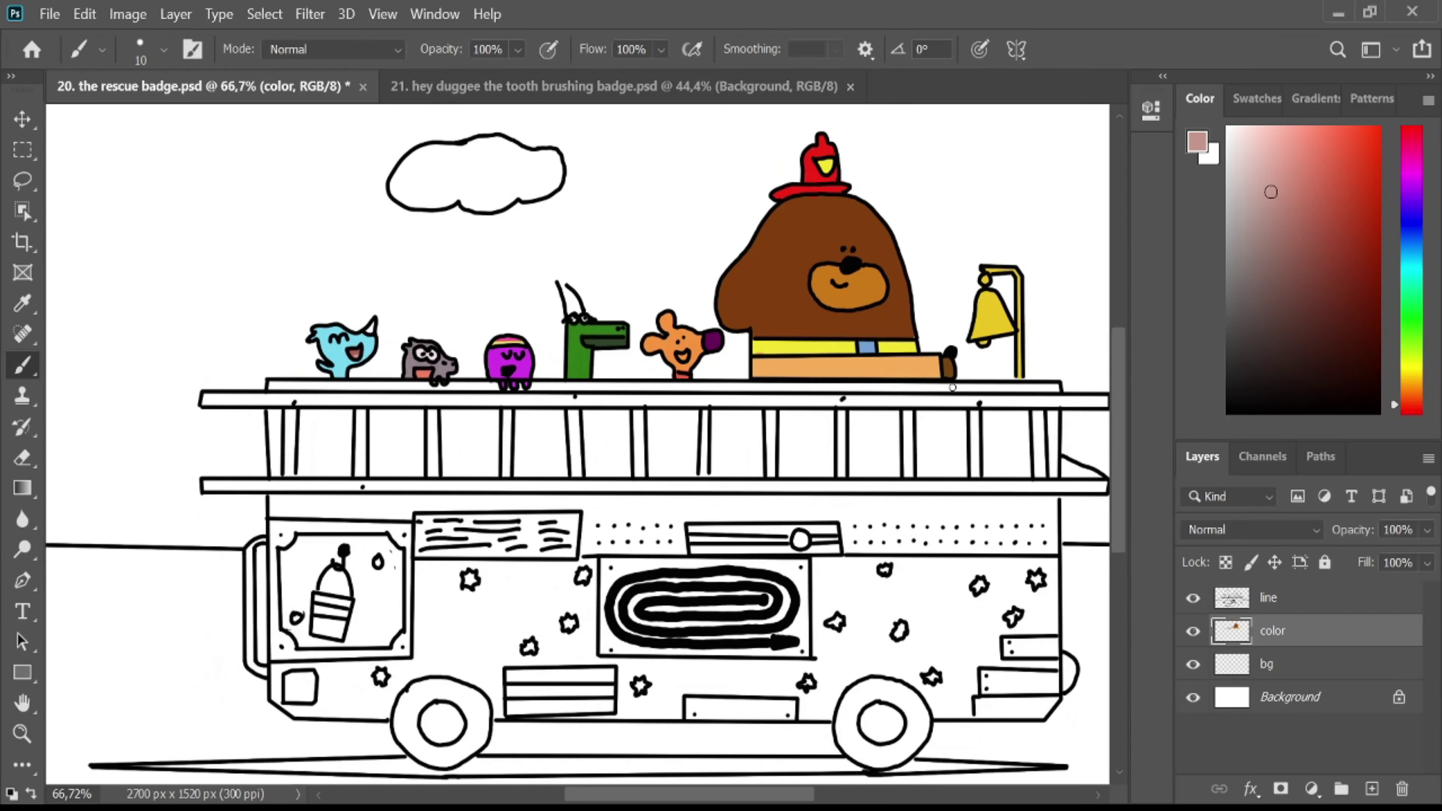
left_click(1346, 137)
left_click(1366, 138)
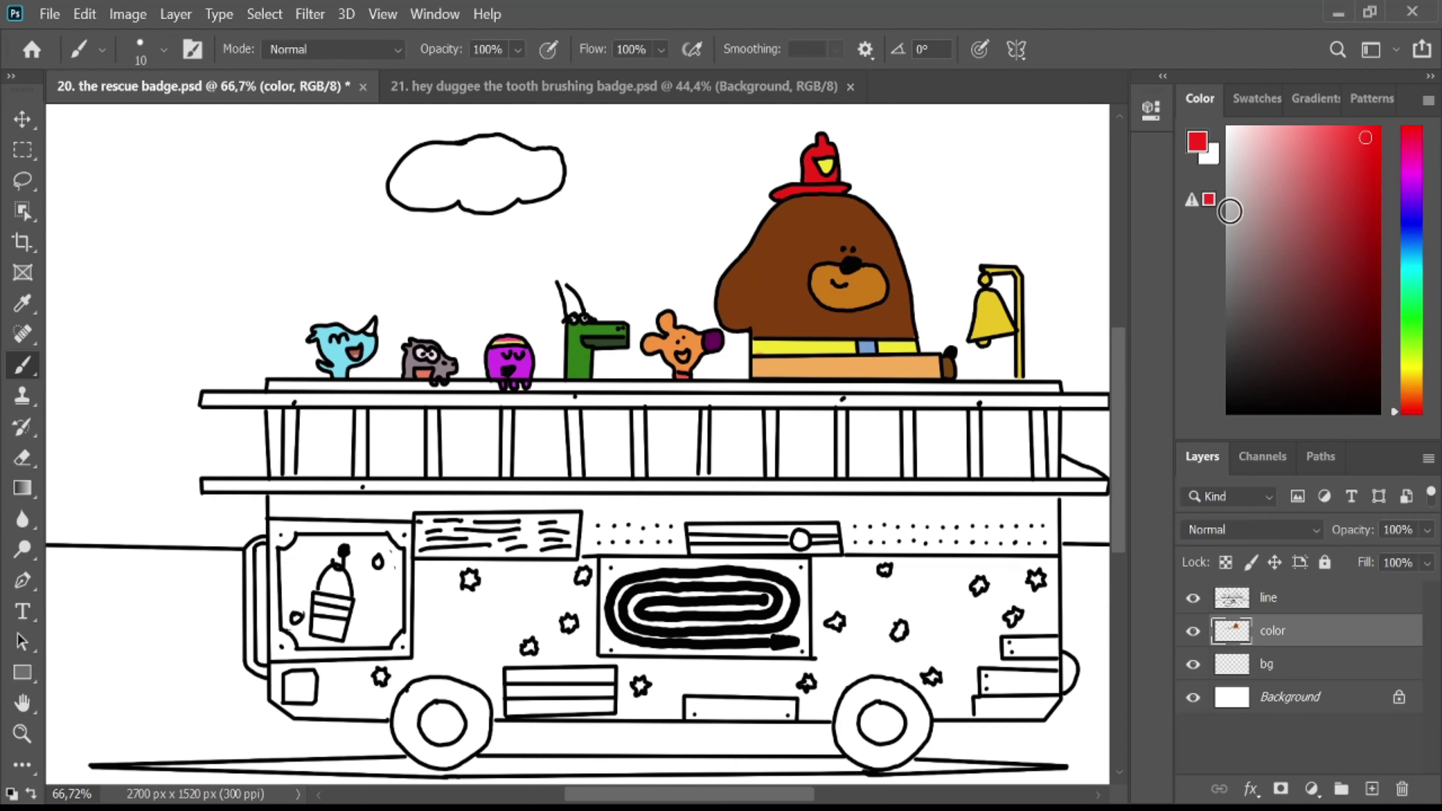
left_click(165, 50)
left_click_drag(142, 111, 159, 109)
left_click_drag(448, 456, 453, 460)
left_click_drag(410, 465, 380, 477)
mouse_move(465, 449)
left_mouse_down()
mouse_move(279, 395)
mouse_move(400, 393)
left_mouse_up()
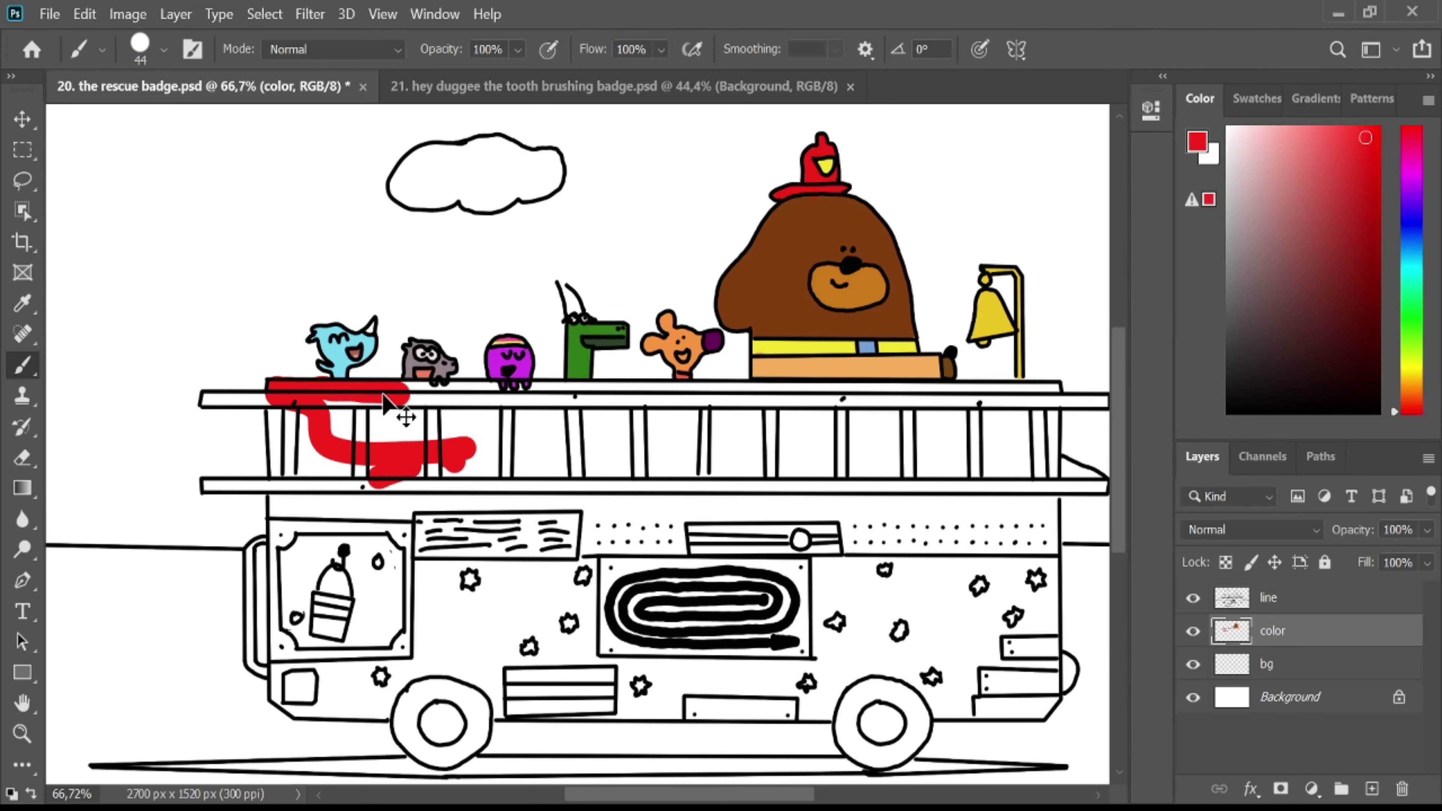
key("ctrl+z")
left_click_drag(276, 394, 528, 386)
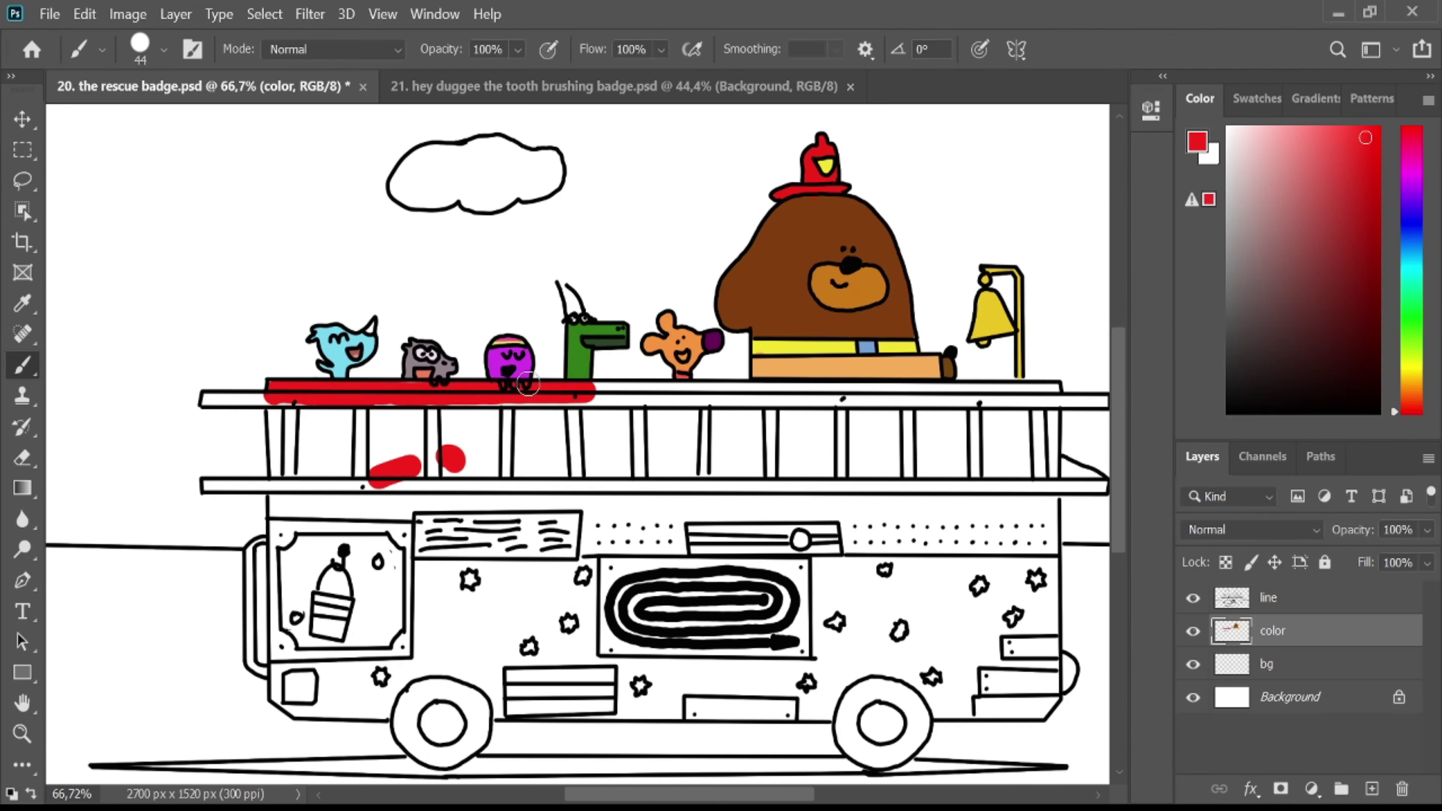
key("ctrl+z")
Paint the fire truck's whole body bright red, from the roof edge down to the wheels
left_click_drag(269, 398, 531, 403)
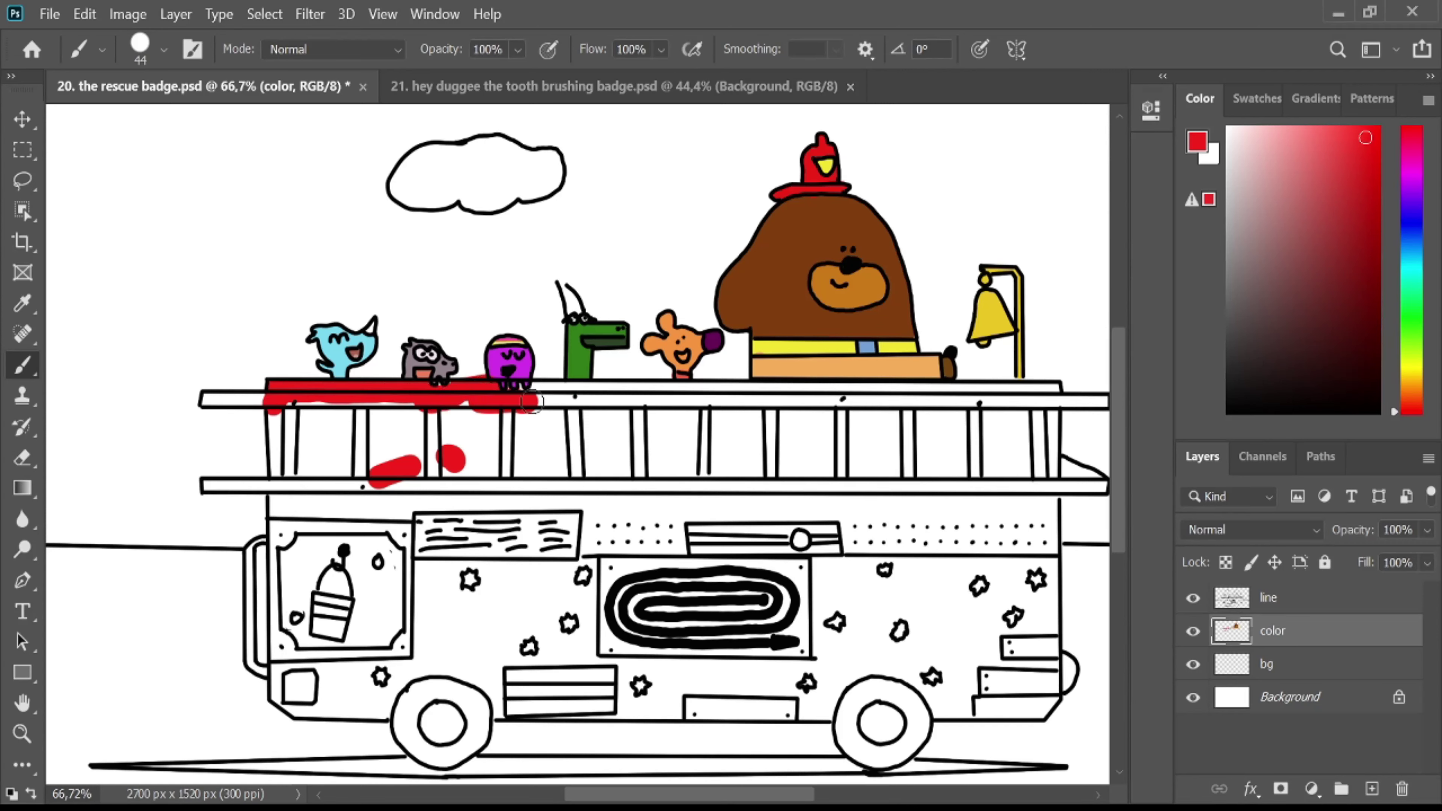
mouse_move(401, 412)
left_mouse_down()
mouse_move(1045, 395)
mouse_move(999, 414)
left_mouse_up()
mouse_move(616, 457)
left_mouse_down()
mouse_move(278, 483)
mouse_move(295, 647)
mouse_move(965, 426)
mouse_move(363, 489)
mouse_move(1025, 482)
mouse_move(1046, 526)
mouse_move(1039, 571)
left_mouse_up()
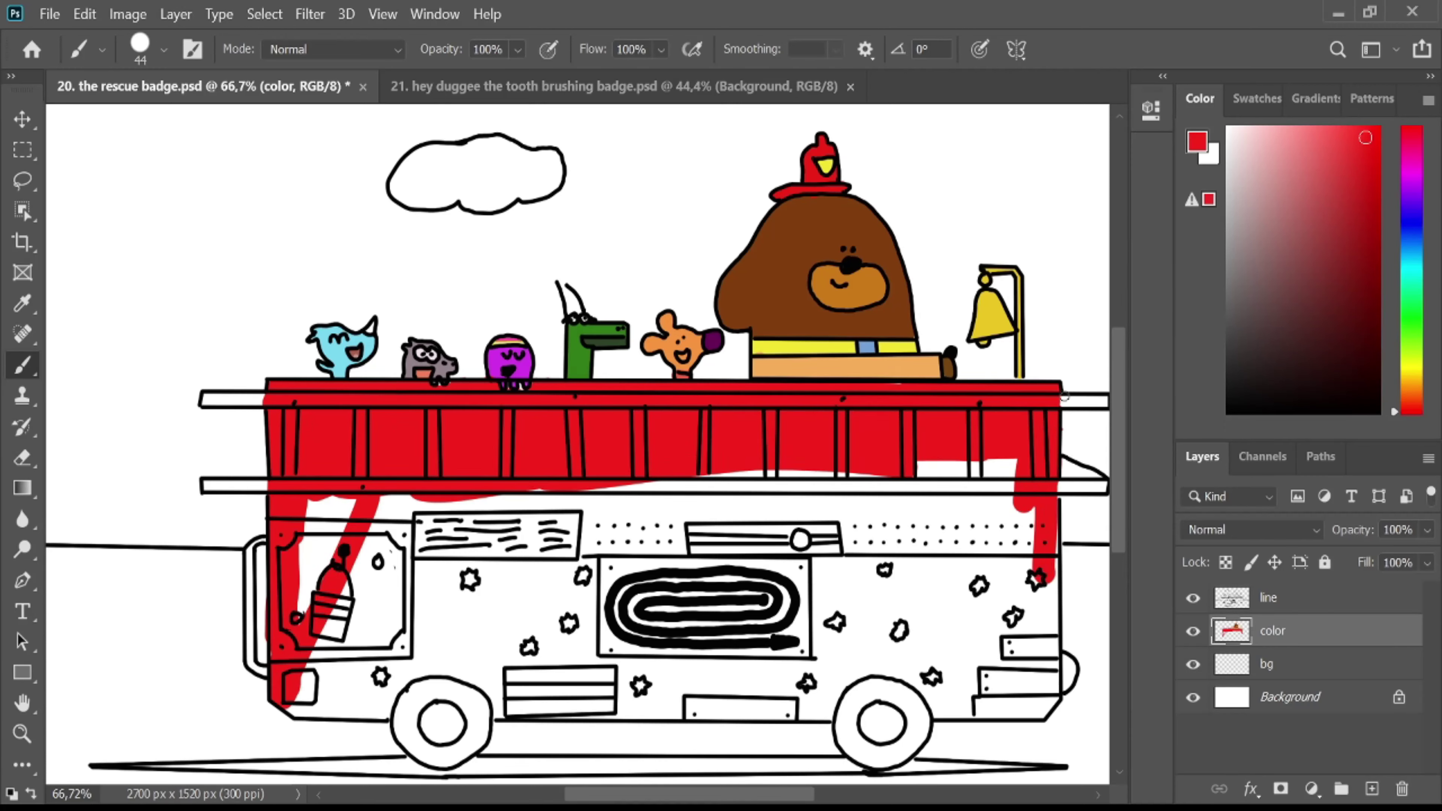
mouse_move(1016, 472)
left_mouse_down()
mouse_move(905, 506)
mouse_move(994, 557)
mouse_move(1045, 504)
mouse_move(970, 614)
mouse_move(892, 624)
mouse_move(1048, 576)
mouse_move(1009, 703)
mouse_move(944, 704)
mouse_move(1042, 669)
mouse_move(945, 673)
mouse_move(967, 629)
mouse_move(921, 662)
mouse_move(817, 536)
mouse_move(602, 495)
mouse_move(324, 500)
mouse_move(429, 508)
mouse_move(520, 541)
mouse_move(295, 557)
mouse_move(467, 552)
mouse_move(624, 581)
mouse_move(810, 668)
mouse_move(825, 703)
mouse_move(630, 708)
mouse_move(730, 617)
mouse_move(404, 598)
mouse_move(349, 659)
mouse_move(596, 667)
mouse_move(310, 677)
mouse_move(294, 695)
mouse_move(326, 709)
mouse_move(807, 664)
left_mouse_up()
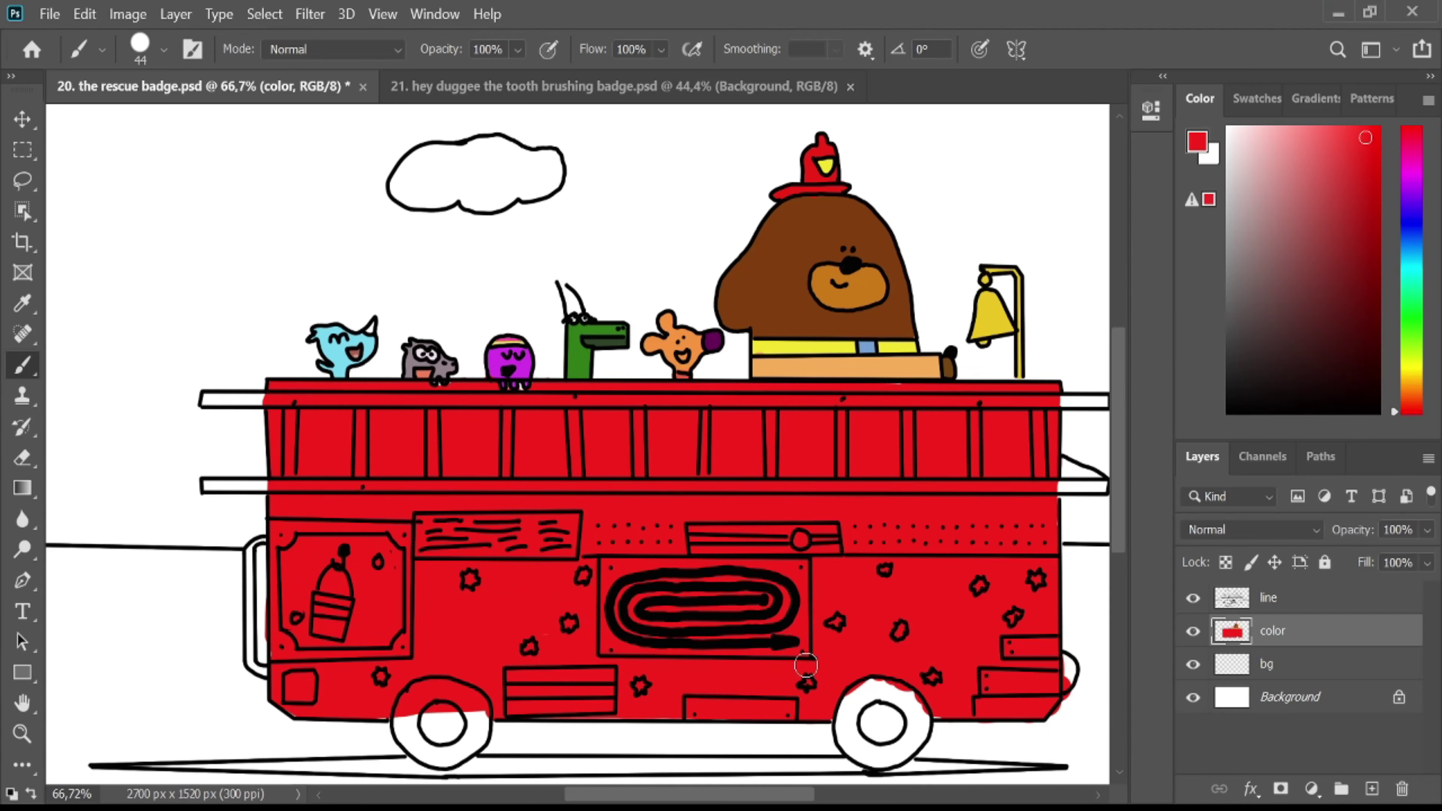
Paint both long rails of the ladder orange with a 26 px brush
left_click(1412, 388)
left_click(1358, 139)
key("bracketleft")
key("bracketleft")
key("bracketleft")
key("bracketleft")
key("bracketleft")
key("bracketleft")
left_click(401, 401)
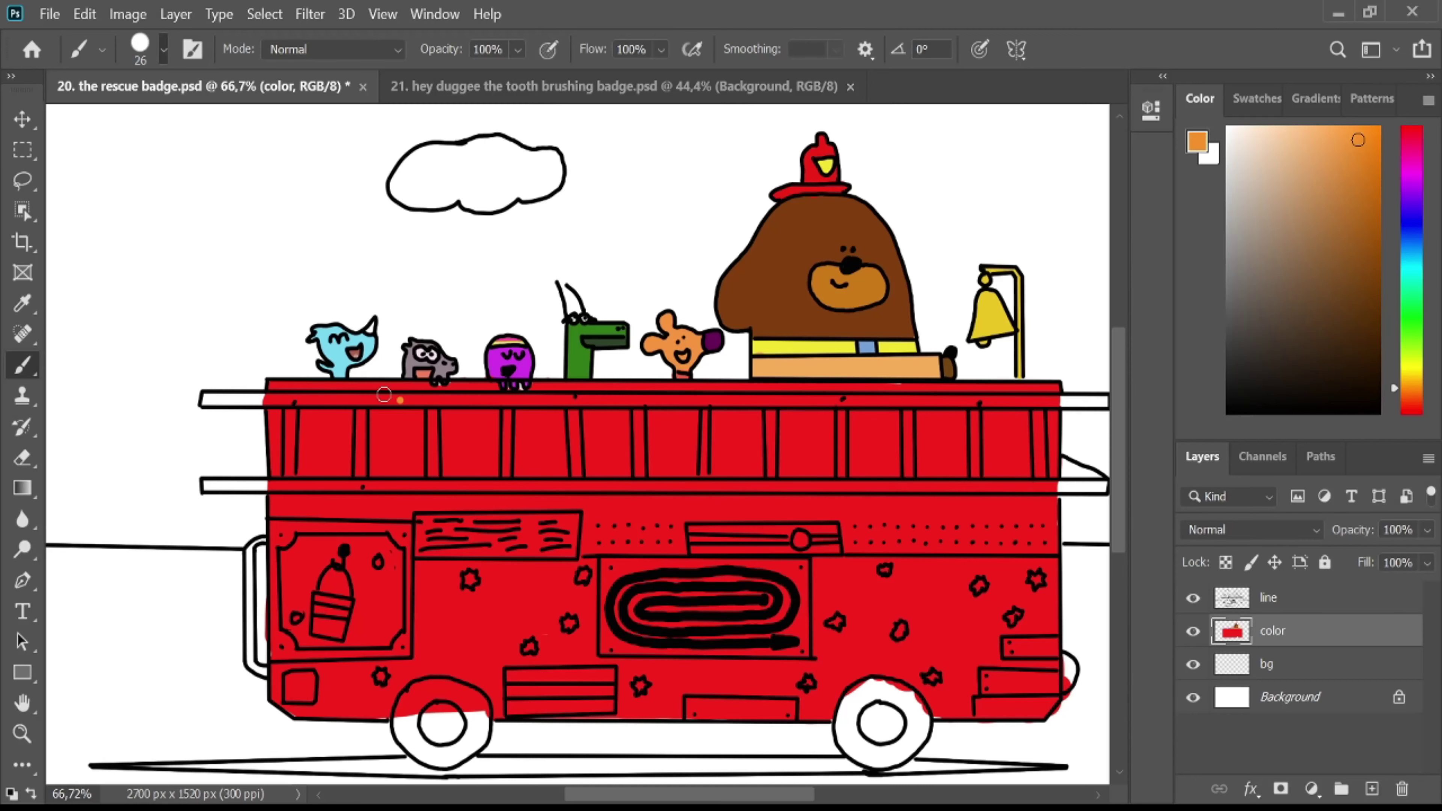
mouse_move(227, 399)
left_mouse_down()
mouse_move(518, 399)
mouse_move(596, 382)
mouse_move(756, 401)
mouse_move(881, 381)
mouse_move(1075, 402)
left_mouse_up()
scroll(1105, 325, "up", 2)
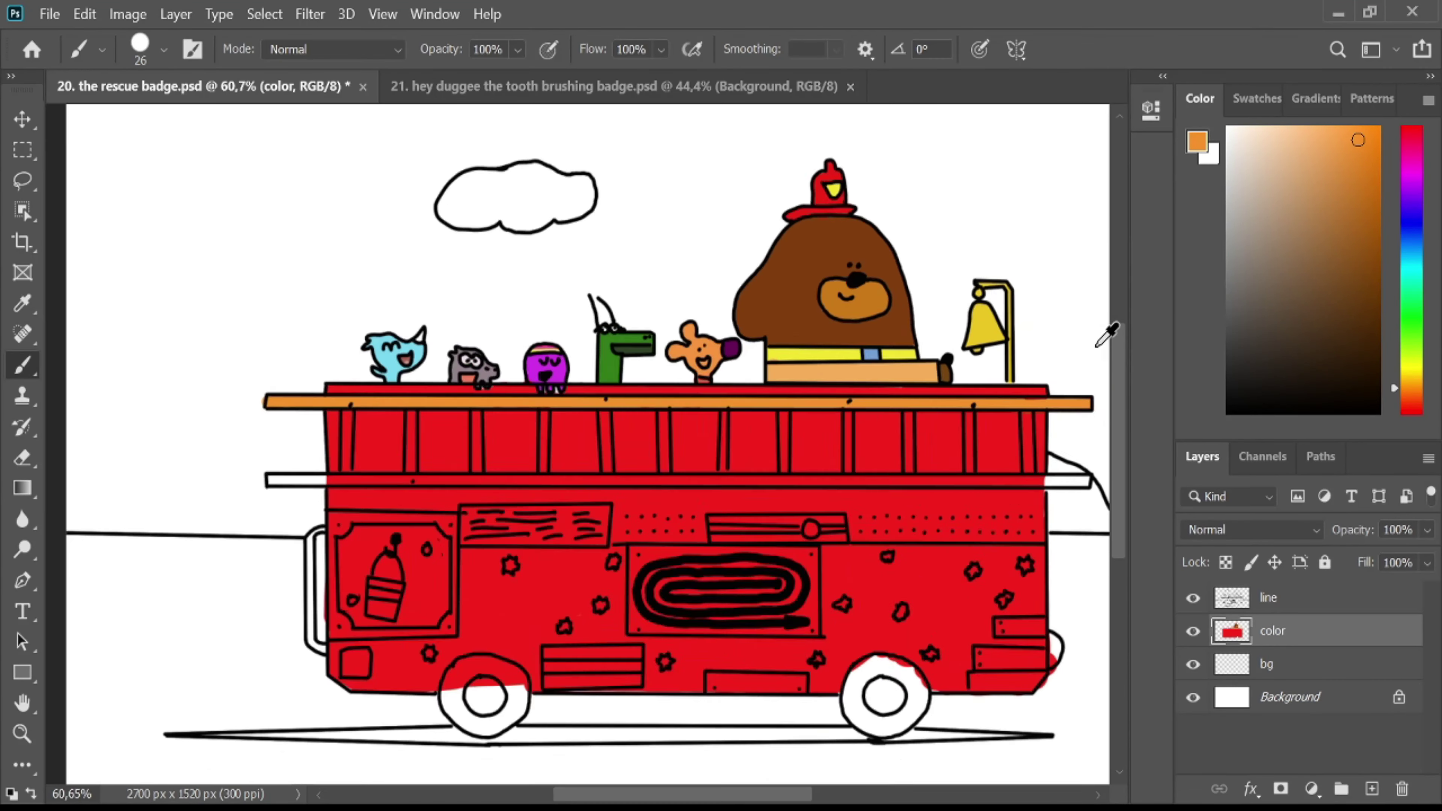
left_click_drag(97, 509, 1085, 504)
Paint all the ladder rungs orange, along with the truck's square lamp and several small flowers on its body
left_click_drag(1016, 425, 1020, 436)
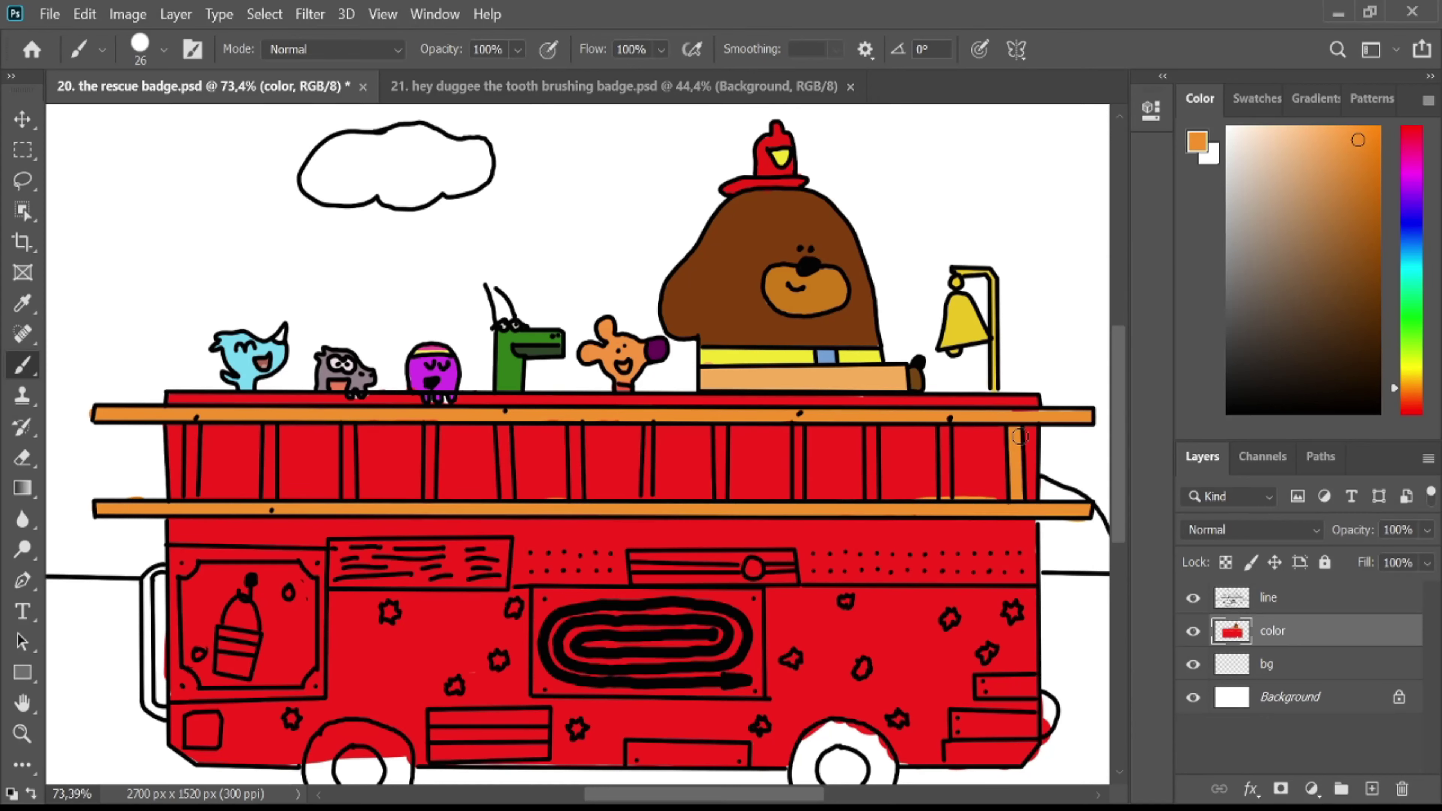
left_click_drag(945, 475, 947, 499)
left_click_drag(872, 425, 873, 499)
left_click_drag(801, 423, 801, 499)
left_click_drag(722, 426, 723, 499)
left_click_drag(647, 426, 647, 499)
left_click_drag(575, 426, 576, 500)
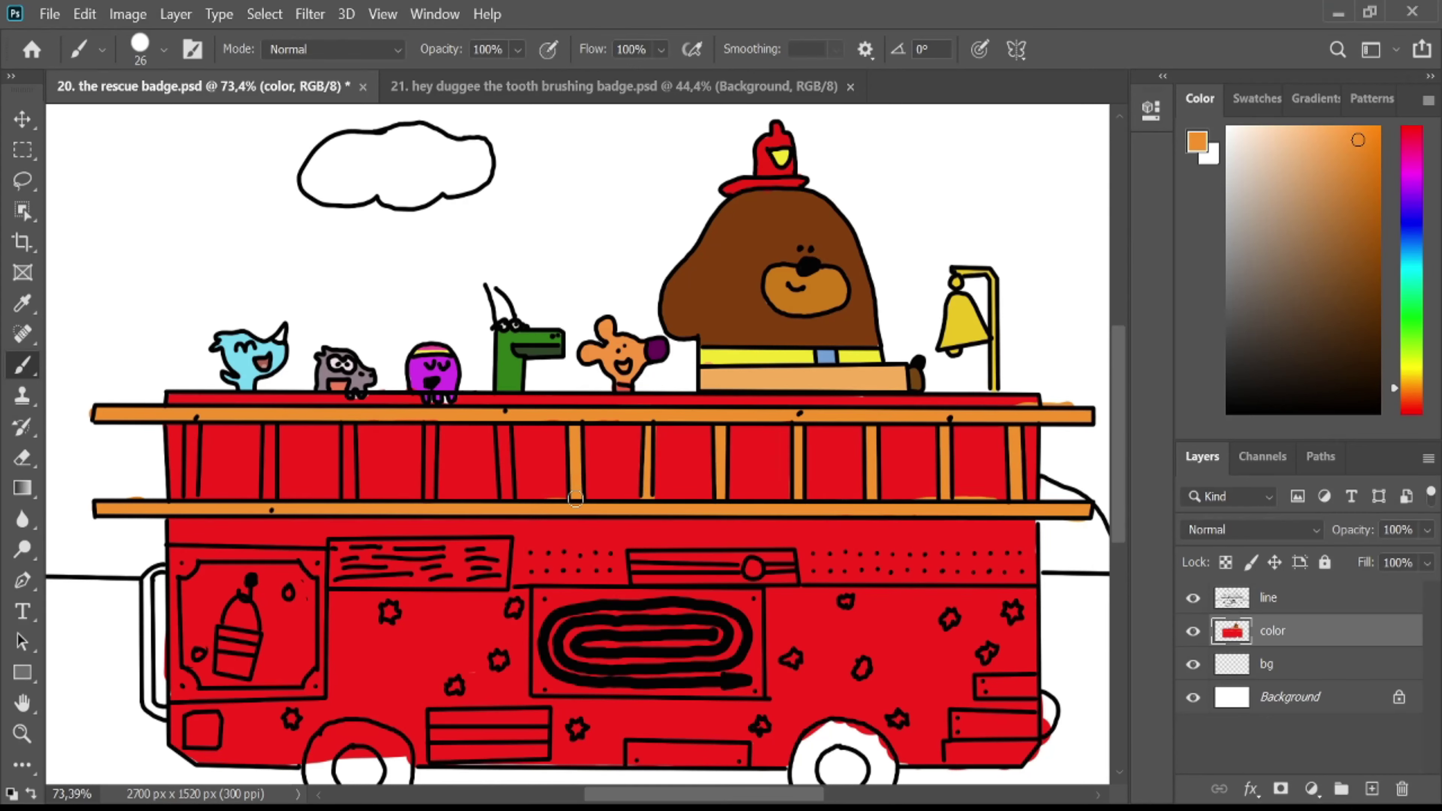
left_click_drag(504, 425, 505, 498)
left_click_drag(429, 425, 431, 500)
left_click_drag(349, 427, 351, 499)
left_click_drag(269, 426, 271, 498)
left_click_drag(194, 423, 191, 502)
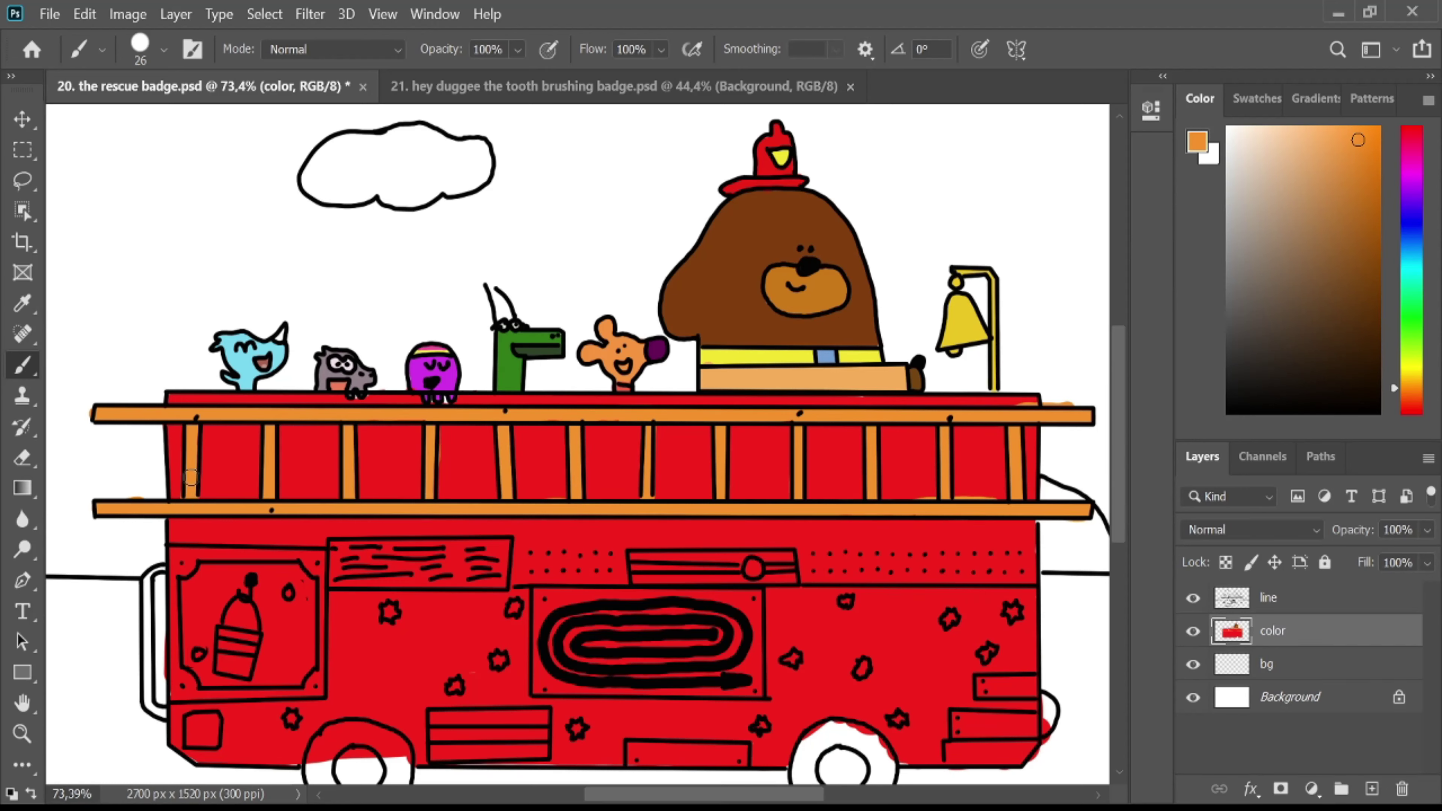
left_click_drag(210, 719, 194, 742)
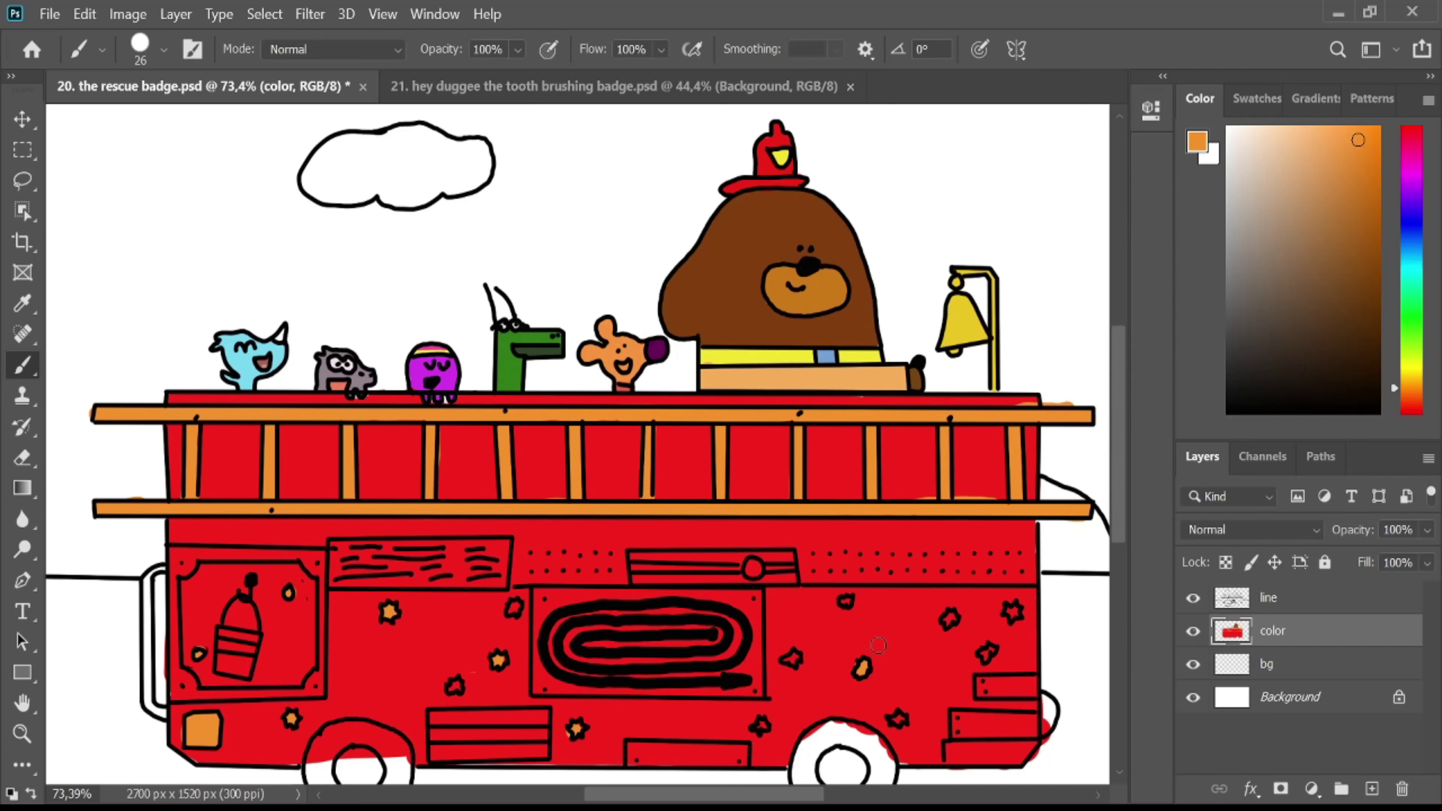
Paint the panel with the wavy lines below the ladder turquoise
left_click(1271, 300)
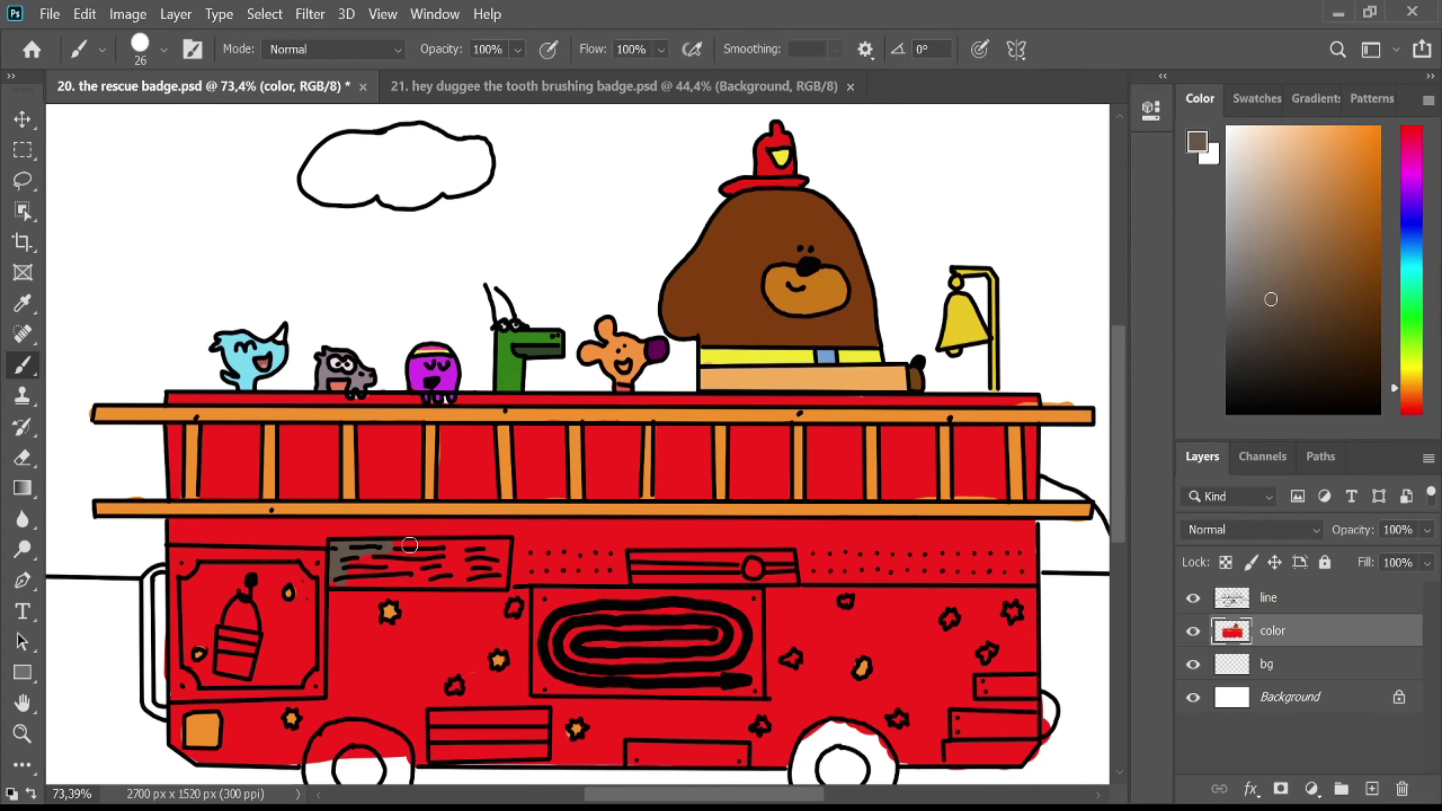
left_click_drag(410, 546, 500, 574)
left_click(1409, 265)
left_click(1318, 159)
mouse_move(340, 548)
left_mouse_down()
mouse_move(339, 579)
mouse_move(493, 584)
mouse_move(482, 574)
left_mouse_up()
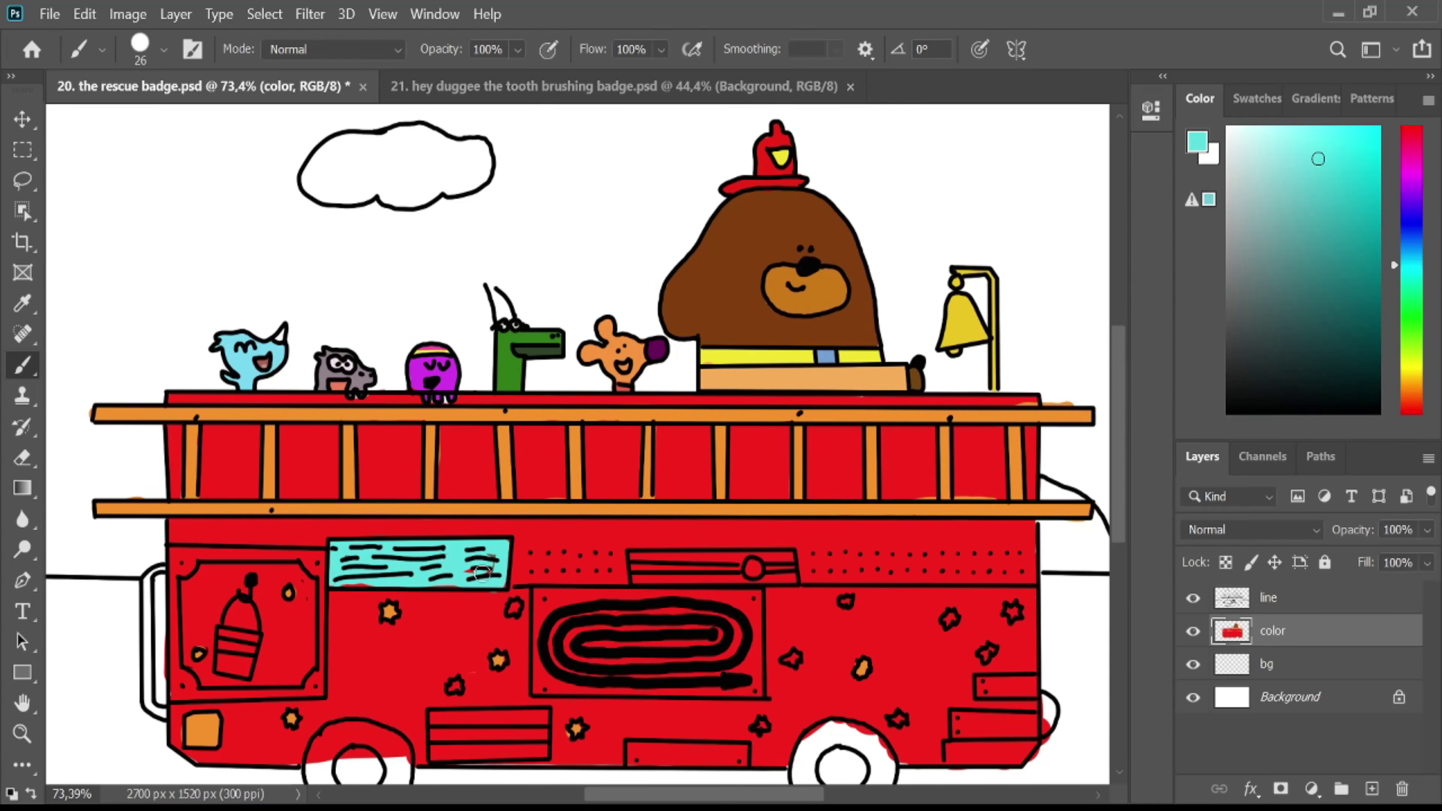
Paint the narrow plank panel above the hose brown and the coiled hose's panel magenta pink
left_click(1408, 388)
left_click(1350, 187)
mouse_move(637, 559)
left_mouse_down()
mouse_move(638, 578)
mouse_move(764, 568)
left_mouse_up()
left_click(1413, 153)
left_click(1329, 148)
mouse_move(544, 597)
left_mouse_down()
mouse_move(756, 597)
mouse_move(725, 613)
mouse_move(756, 687)
mouse_move(537, 688)
mouse_move(720, 641)
left_mouse_up()
Paint the lower part of the bottle on the truck's door mint green with a white stripe
left_click(1412, 272)
left_click(1295, 162)
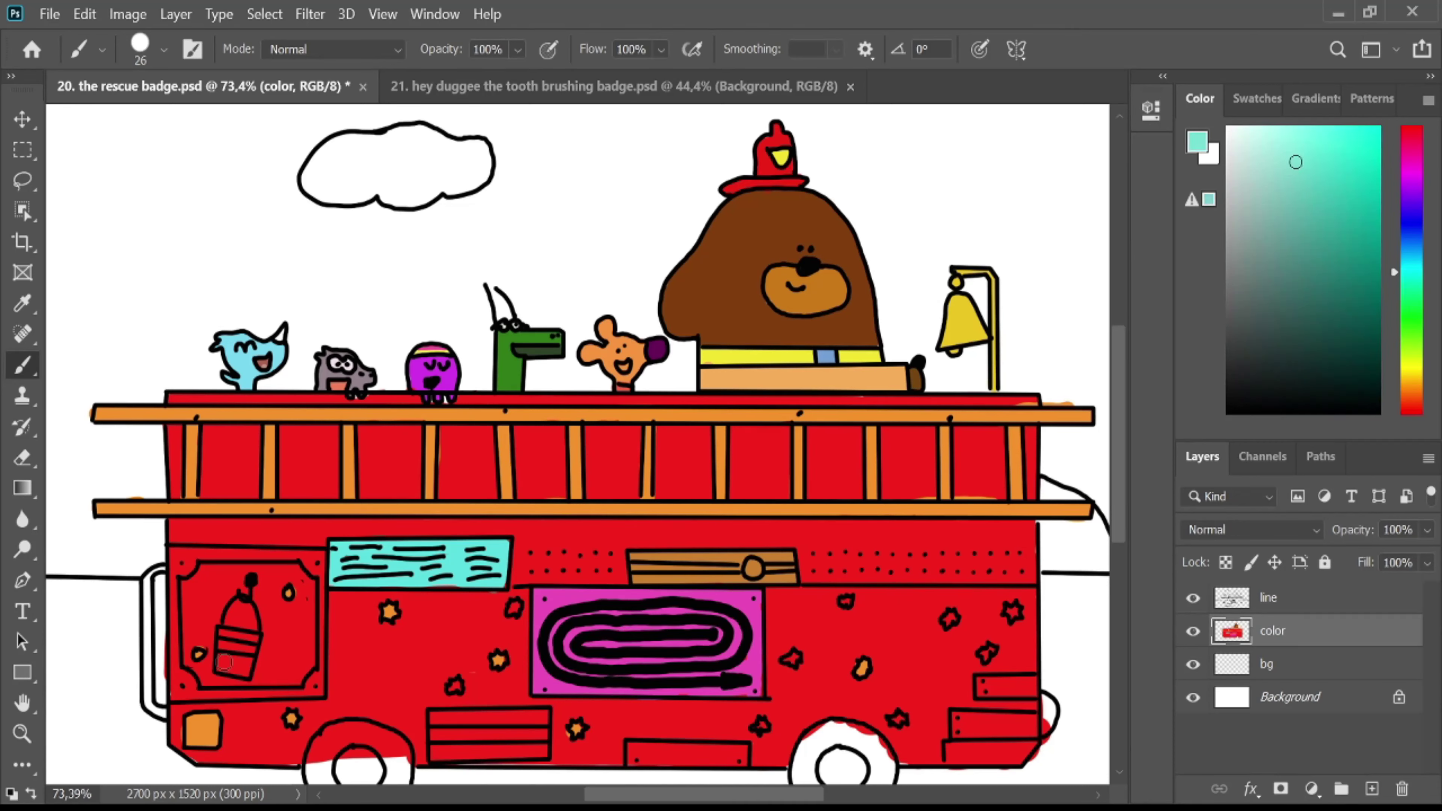
mouse_move(225, 635)
left_mouse_down()
mouse_move(243, 666)
mouse_move(251, 636)
mouse_move(207, 568)
mouse_move(198, 626)
left_mouse_up()
left_click(1232, 138)
Paint the framed door panel around the bottle muted red
left_click(1412, 405)
left_click(1316, 208)
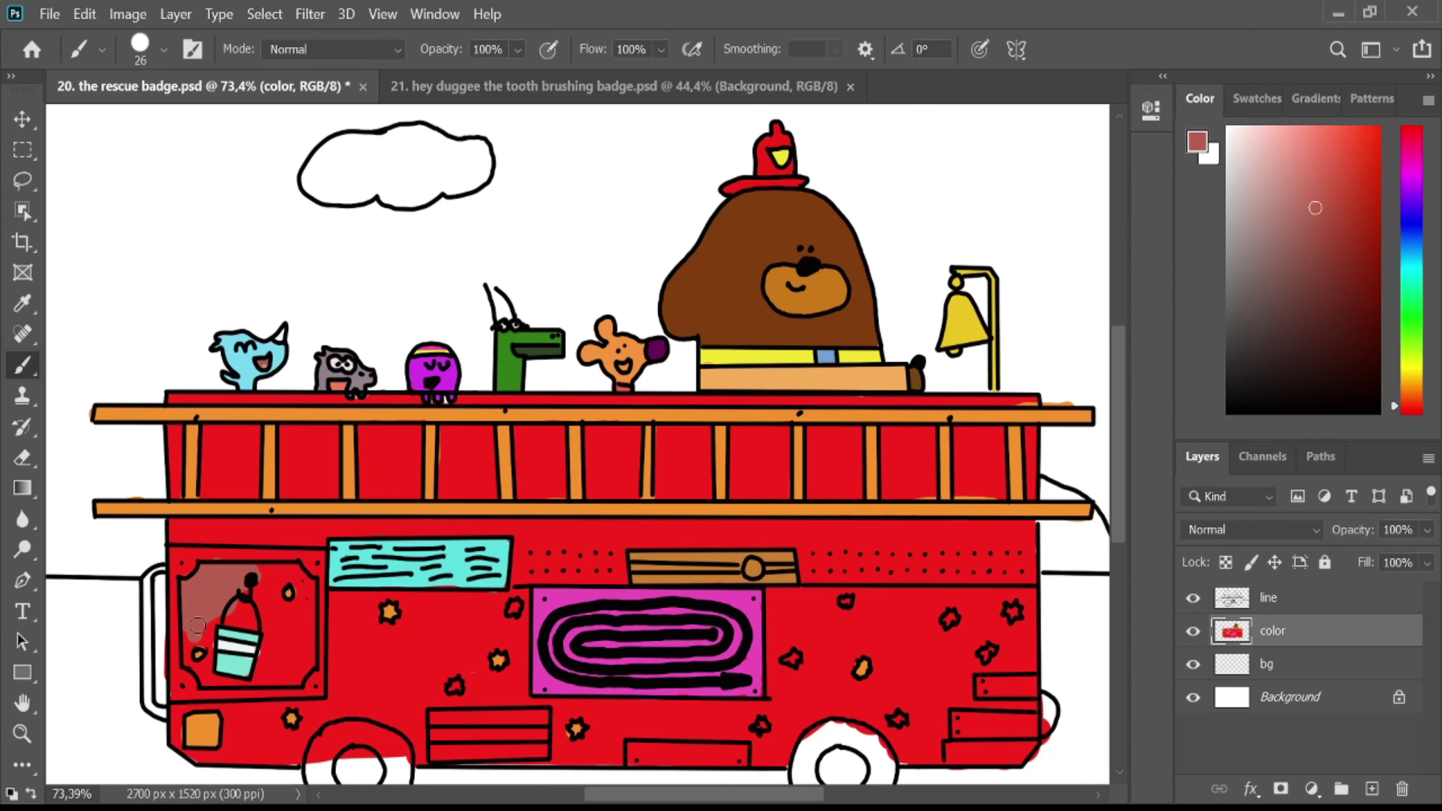
mouse_move(197, 693)
left_mouse_down()
mouse_move(267, 611)
mouse_move(266, 572)
left_mouse_up()
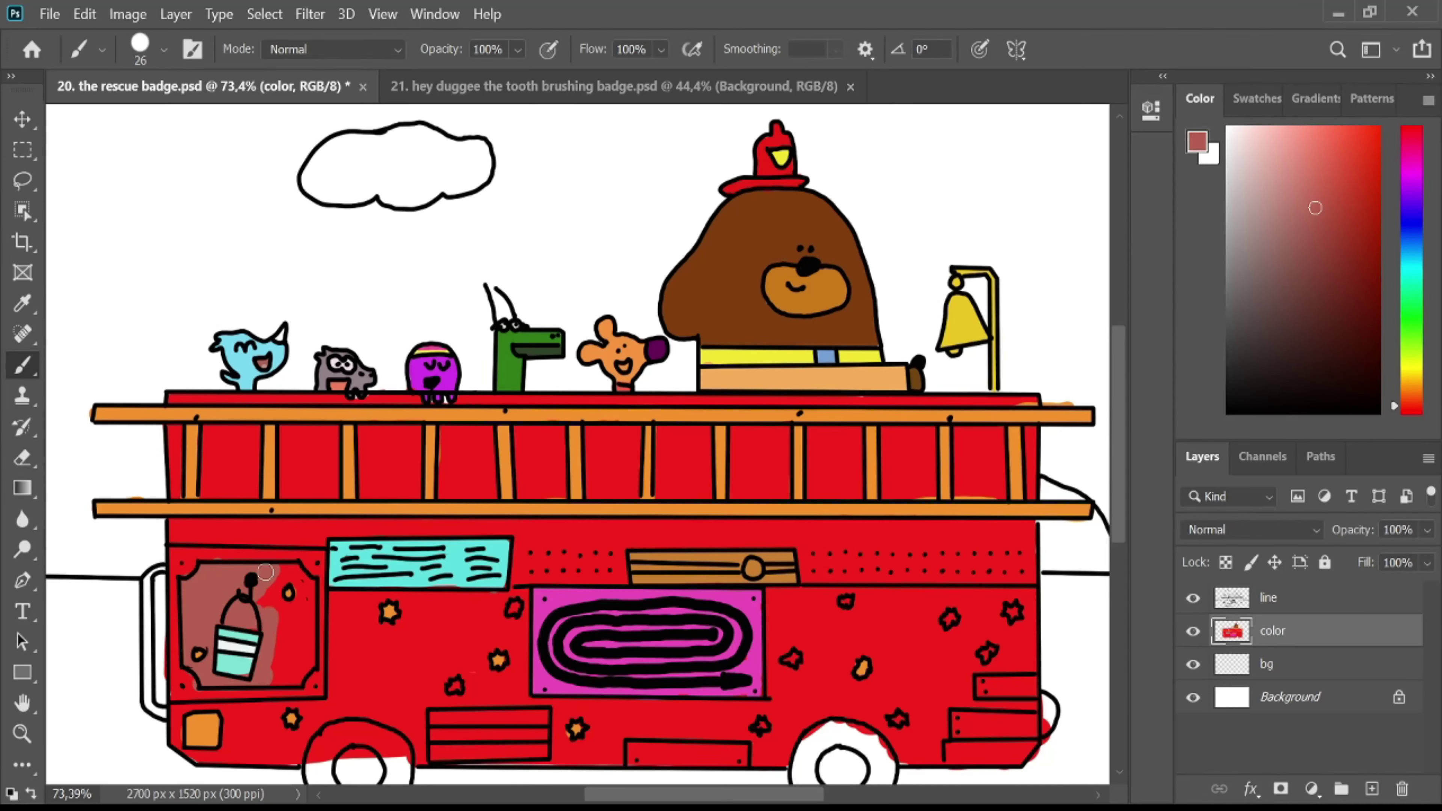
mouse_move(305, 625)
left_mouse_down()
mouse_move(278, 665)
mouse_move(266, 594)
left_mouse_up()
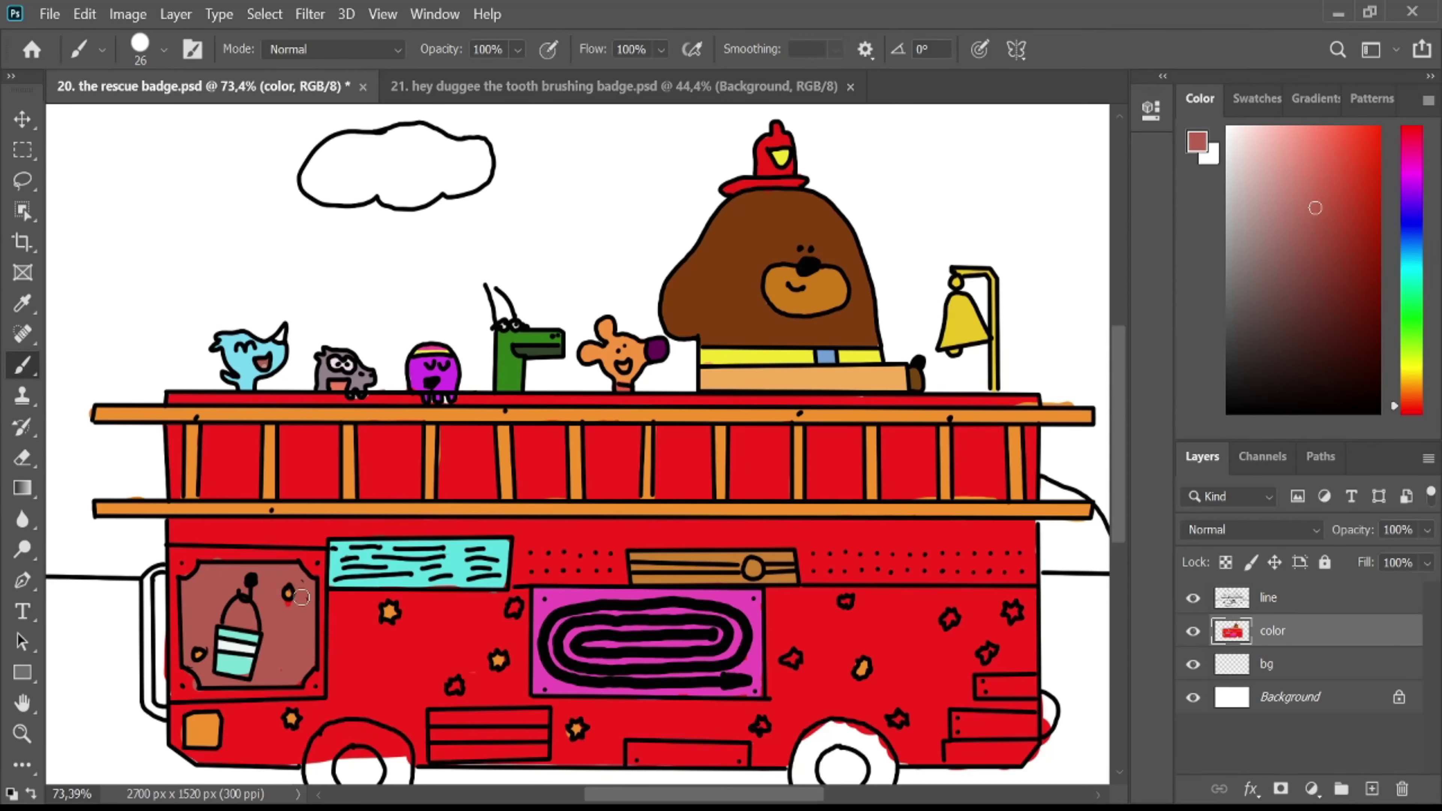
Paint the slatted panel between the wheels dark brown and the low panel beside the rear wheel black
left_click(1305, 296)
mouse_move(437, 719)
left_mouse_down()
mouse_move(437, 738)
mouse_move(504, 751)
left_mouse_up()
left_click(1257, 386)
mouse_move(633, 749)
left_mouse_down()
mouse_move(666, 760)
mouse_move(648, 762)
left_mouse_up()
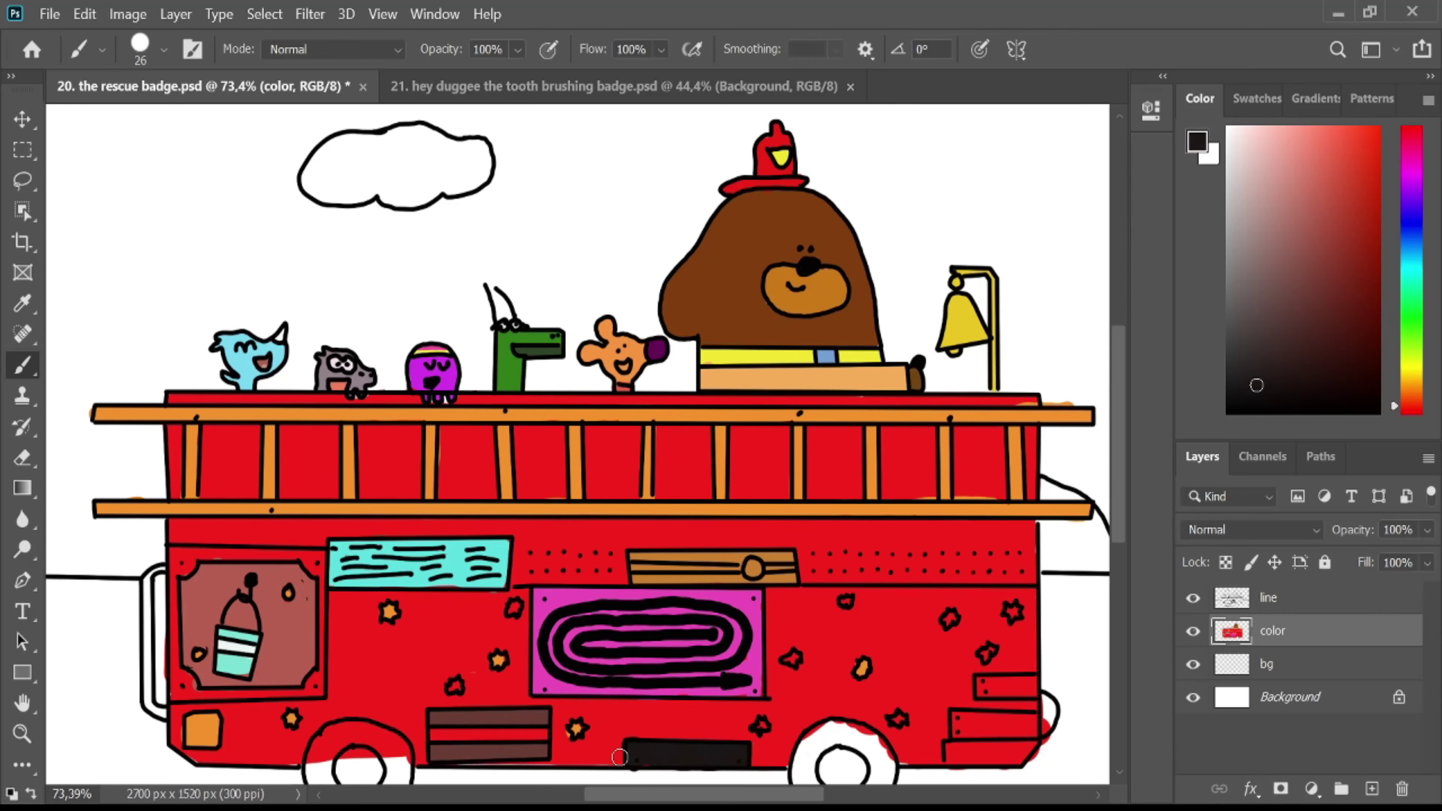
Paint the truck's rear corner blocks black, tan and pink, and the rounded light at the back yellow
mouse_move(955, 758)
left_mouse_down()
mouse_move(997, 761)
mouse_move(1052, 702)
mouse_move(1029, 689)
left_mouse_up()
left_click(1416, 379)
left_click(1355, 147)
left_click(1412, 399)
left_click(1312, 182)
left_click(1411, 152)
left_click(1295, 140)
left_click_drag(960, 725, 1005, 732)
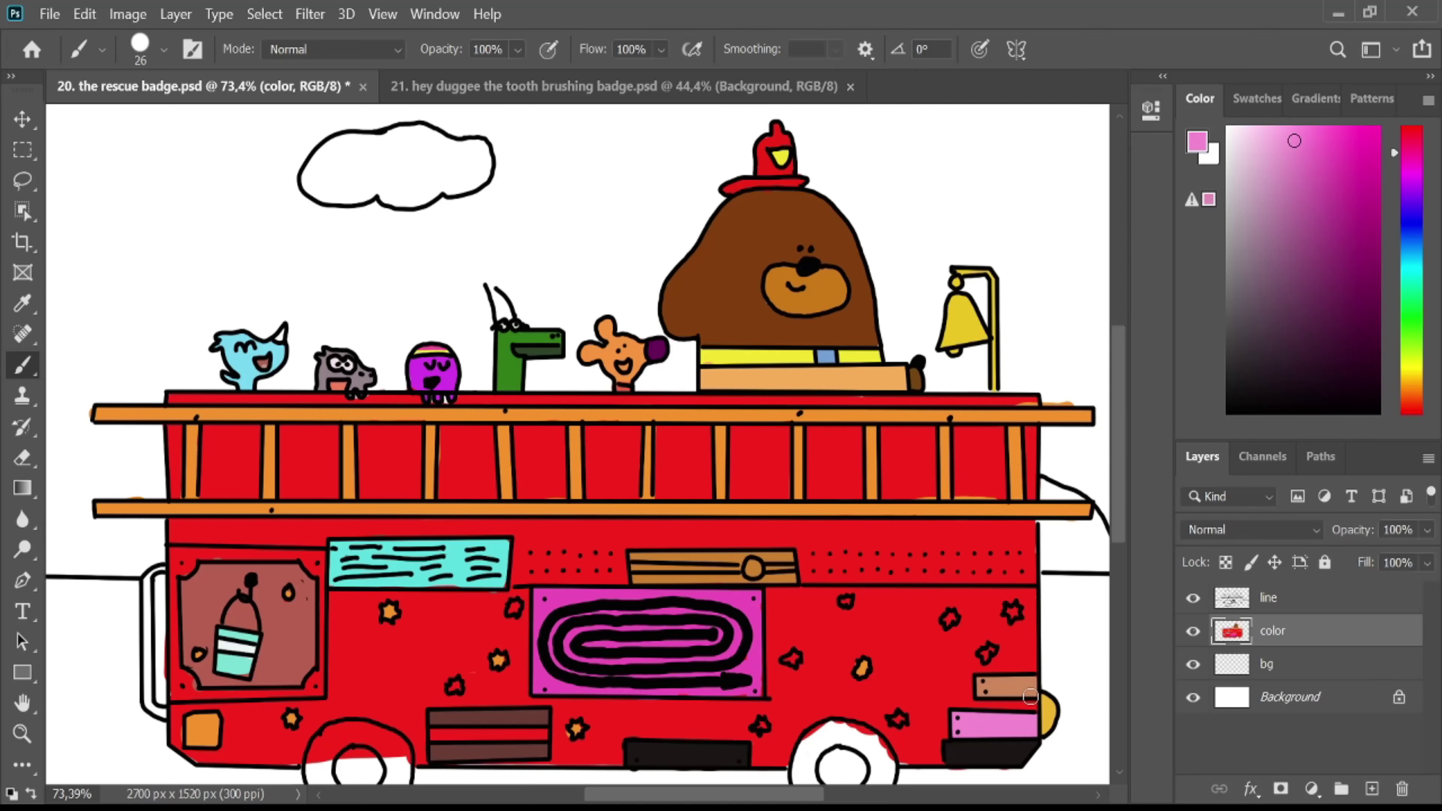
Paint the remaining small stars on the truck's side in pale grey, turquoise, grey-blue and dark green
left_click(1248, 150)
left_click(1012, 612)
left_click(1414, 273)
left_click(1328, 192)
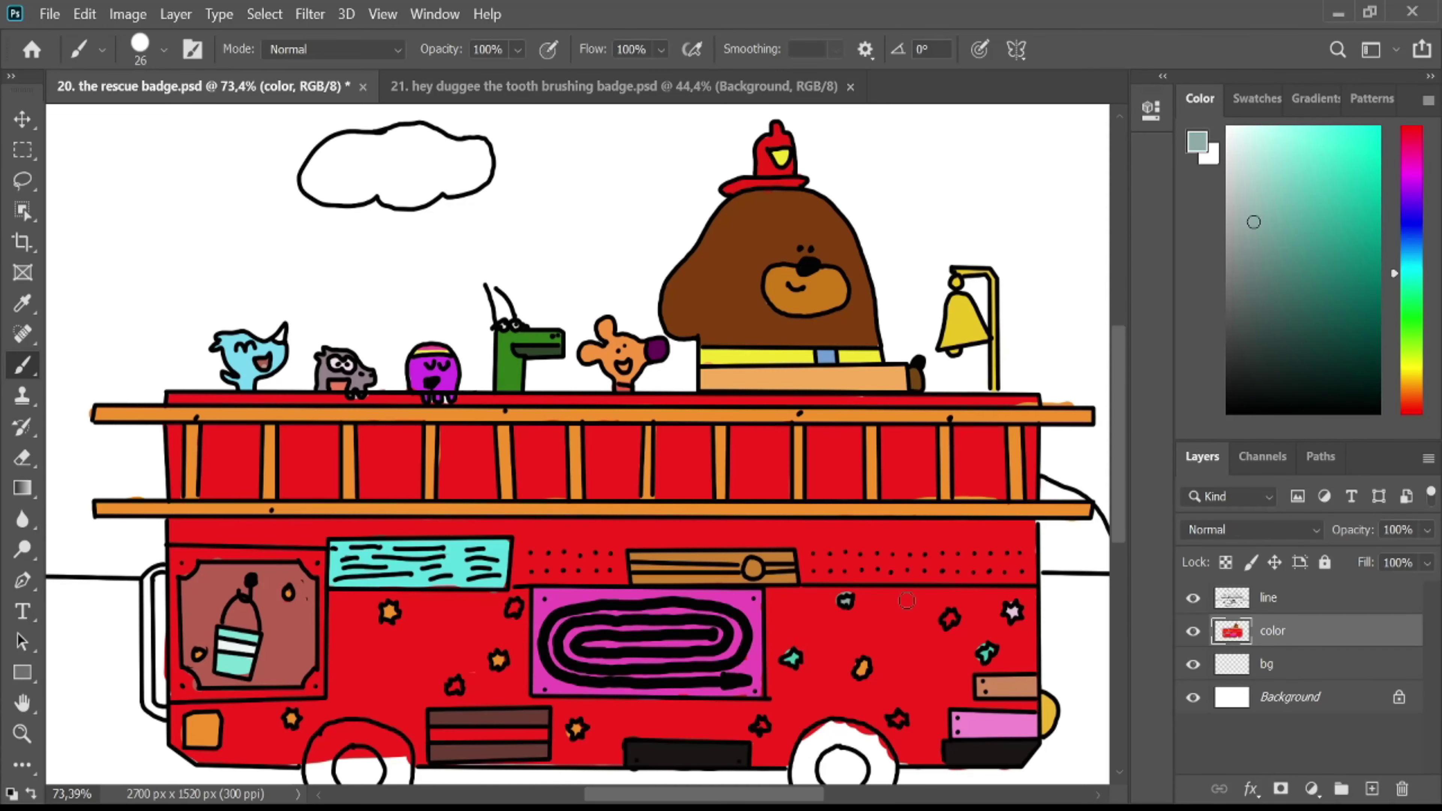
left_click(898, 721, "alt")
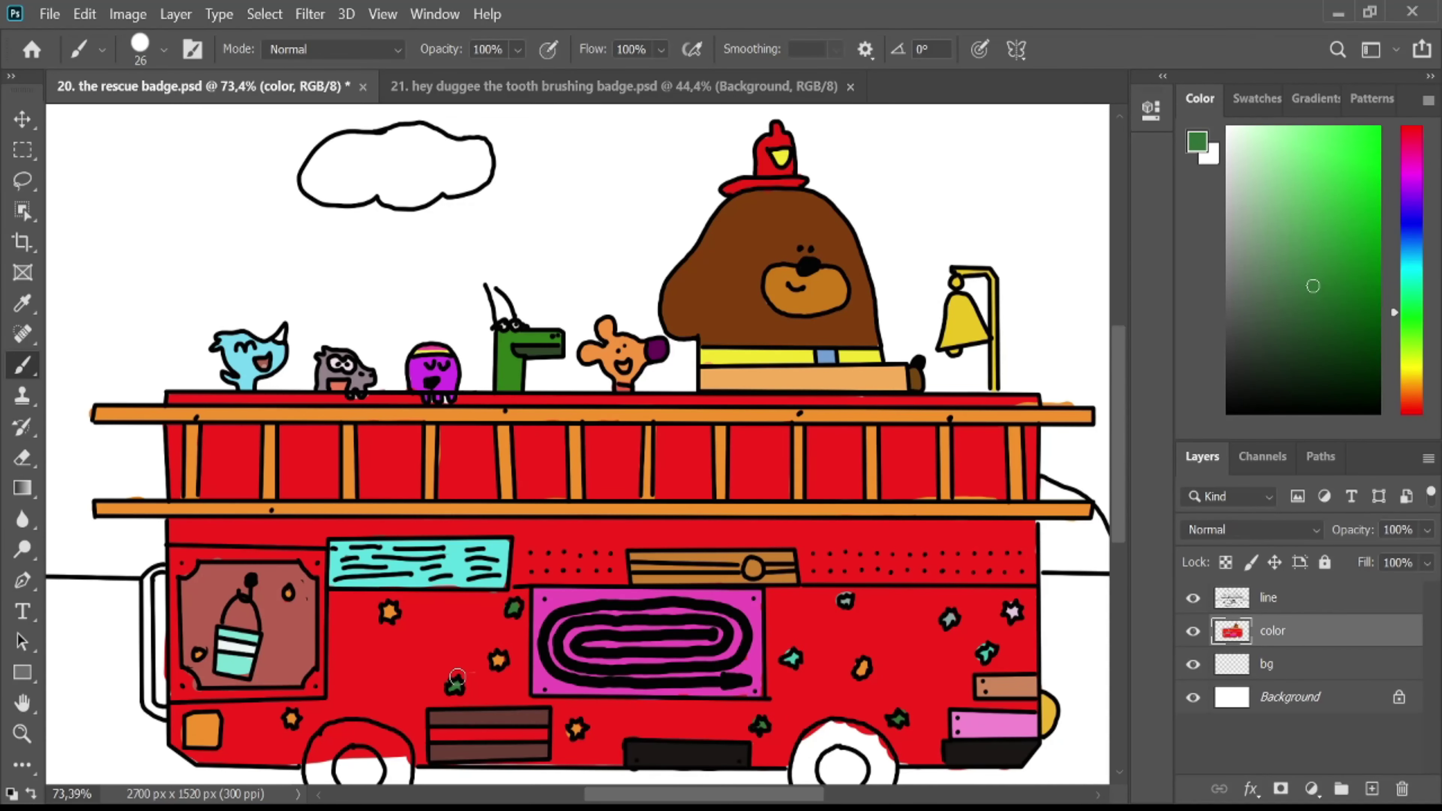
Paint the curved handrail on the bottle-door end of the truck yellow
scroll(457, 678, "down", 2)
scroll(456, 686, "up", 5)
left_click(1412, 375)
left_click(1355, 155)
mouse_move(129, 338)
left_mouse_down()
mouse_move(112, 402)
mouse_move(127, 518)
left_mouse_up()
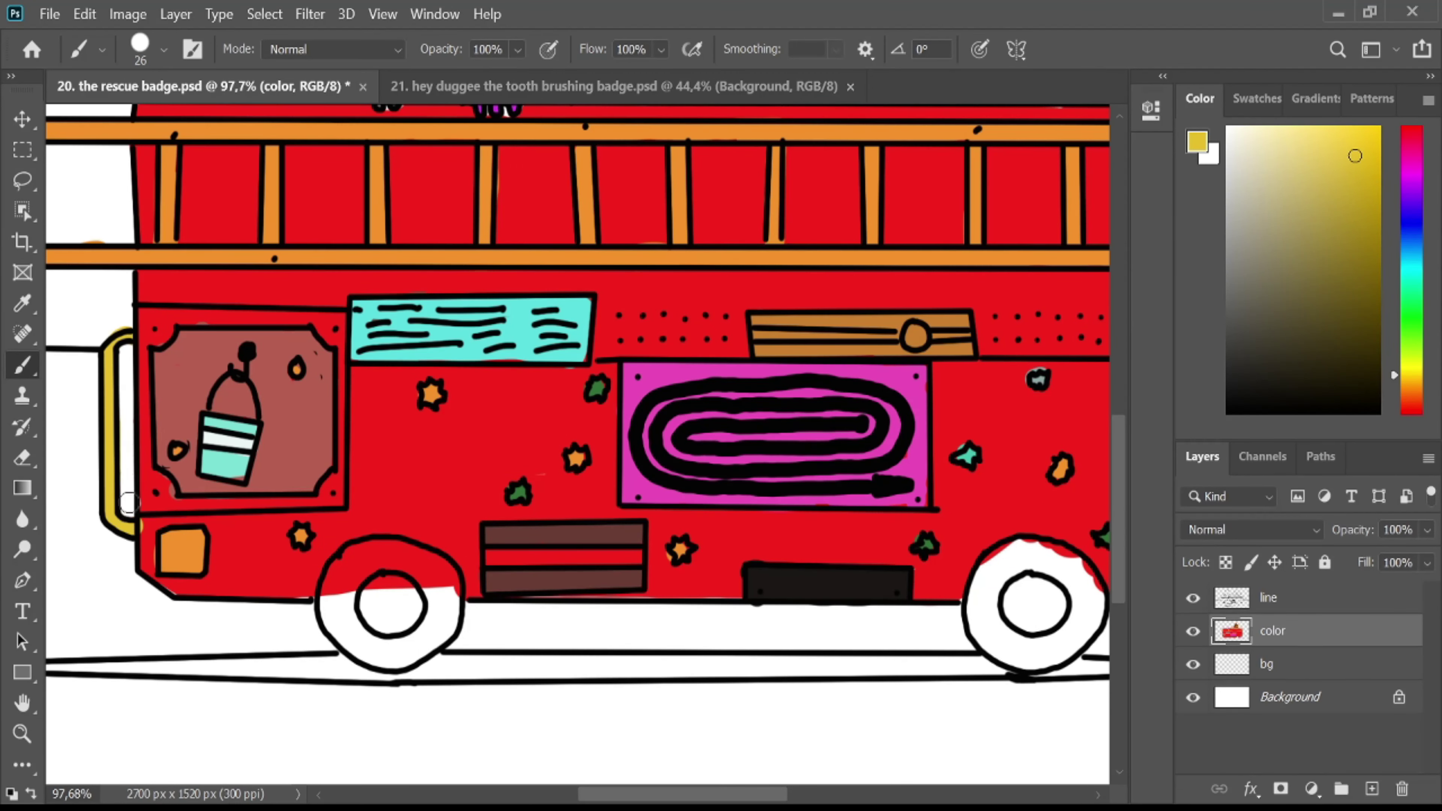
Paint both tyres black and their hubs pale mint
left_click(325, 568, "alt")
mouse_move(325, 568)
left_mouse_down()
mouse_move(341, 642)
mouse_move(392, 662)
mouse_move(451, 623)
mouse_move(397, 554)
mouse_move(440, 569)
mouse_move(369, 546)
mouse_move(389, 537)
left_mouse_up()
mouse_move(1027, 548)
left_mouse_down()
mouse_move(991, 557)
mouse_move(1096, 631)
mouse_move(1024, 570)
mouse_move(1050, 635)
mouse_move(1055, 587)
mouse_move(1040, 591)
left_mouse_up()
left_click(1412, 275)
left_click(1259, 163)
mouse_move(375, 591)
left_mouse_down()
mouse_move(392, 611)
mouse_move(405, 595)
left_mouse_up()
Fill the cloud above the characters with a very pale mint
scroll(398, 598, "down", 4)
scroll(469, 424, "up", 1)
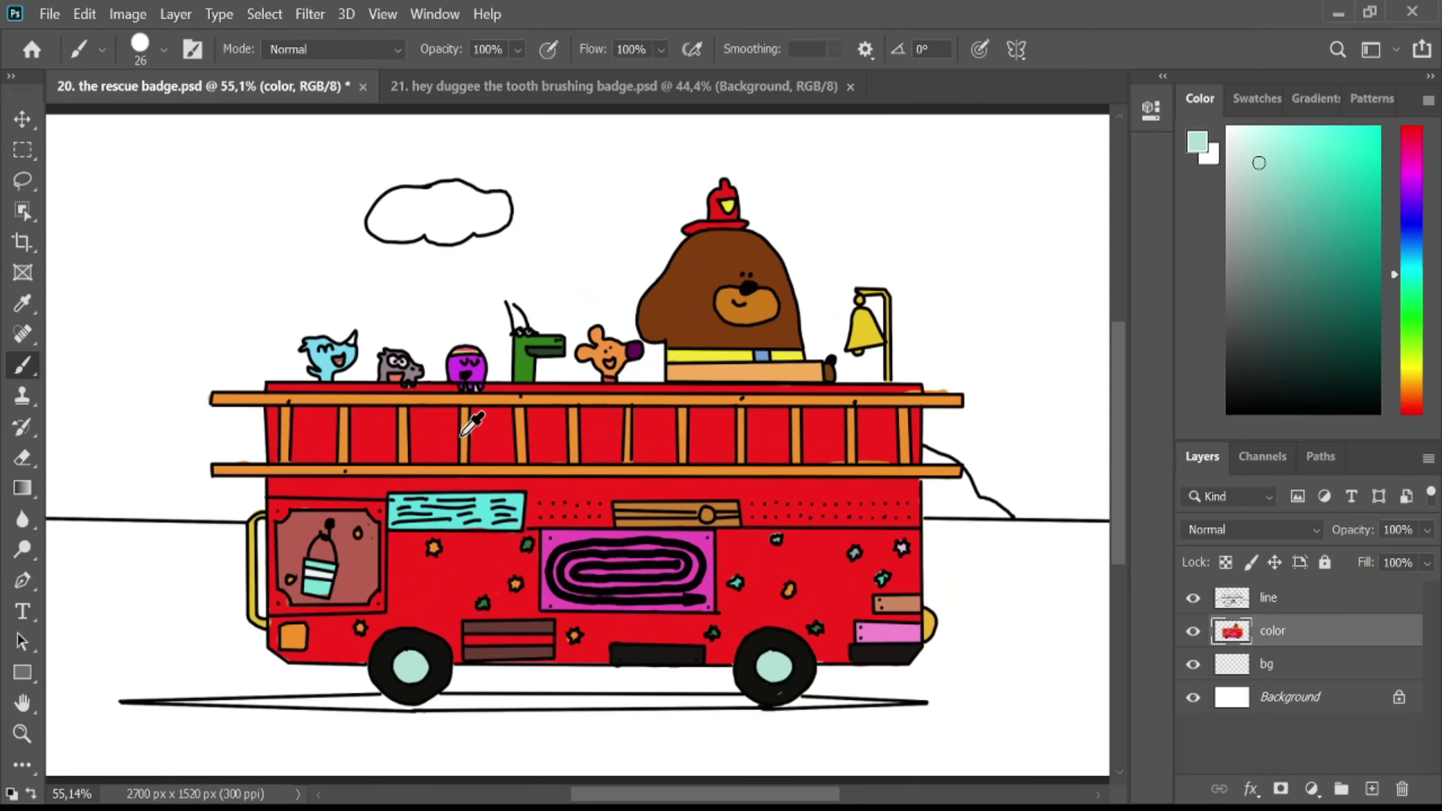
mouse_move(418, 211)
left_mouse_down()
mouse_move(402, 202)
mouse_move(432, 225)
mouse_move(489, 196)
mouse_move(501, 209)
left_mouse_up()
Paint the long thin ground shadow beneath the truck dark brown, using a size 15 brush for the narrow parts
left_click(1413, 385)
left_click_drag(1304, 325, 1327, 297)
mouse_move(164, 702)
left_mouse_down()
mouse_move(408, 693)
mouse_move(362, 702)
left_mouse_up()
scroll(653, 742, "up", 1)
key("bracketleft")
key("bracketleft")
key("bracketleft")
left_click_drag(483, 686, 764, 691)
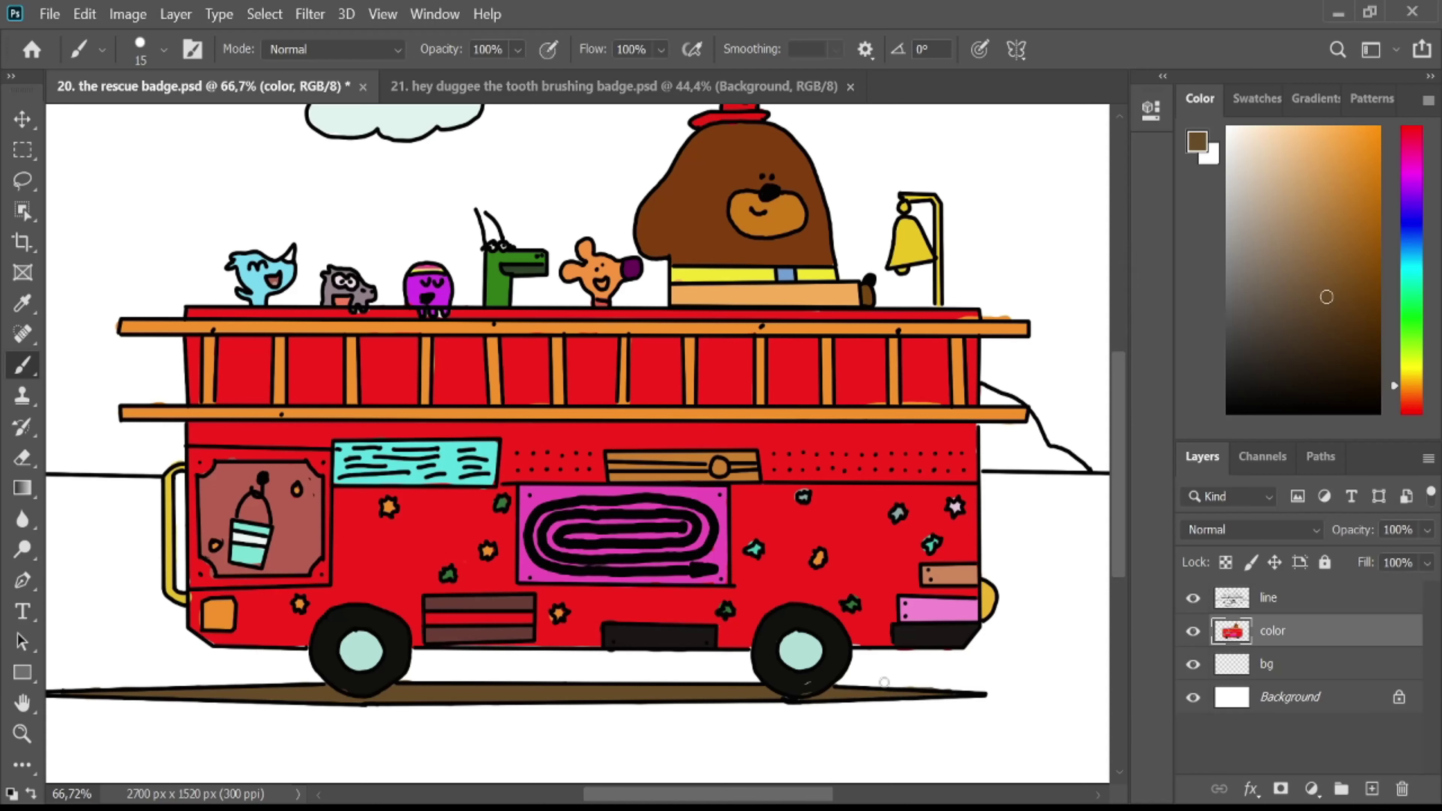
Paint the hill behind the rear of the truck green
left_click(1410, 322)
left_click(1342, 258)
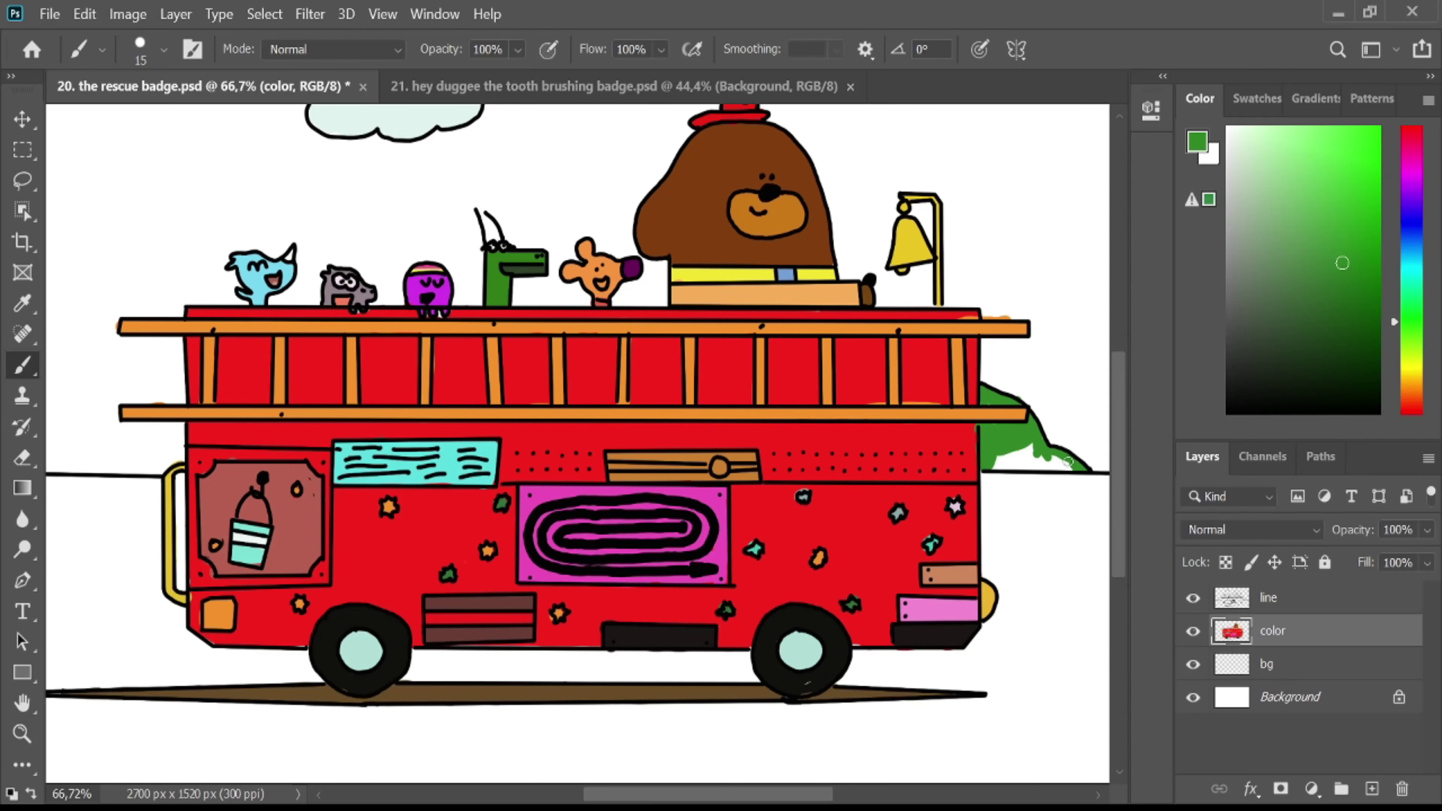
scroll(1056, 443, "down", 1)
Paint the grass below the horizon light yellow-green on the bg layer with a size 158 brush
left_click(1303, 659)
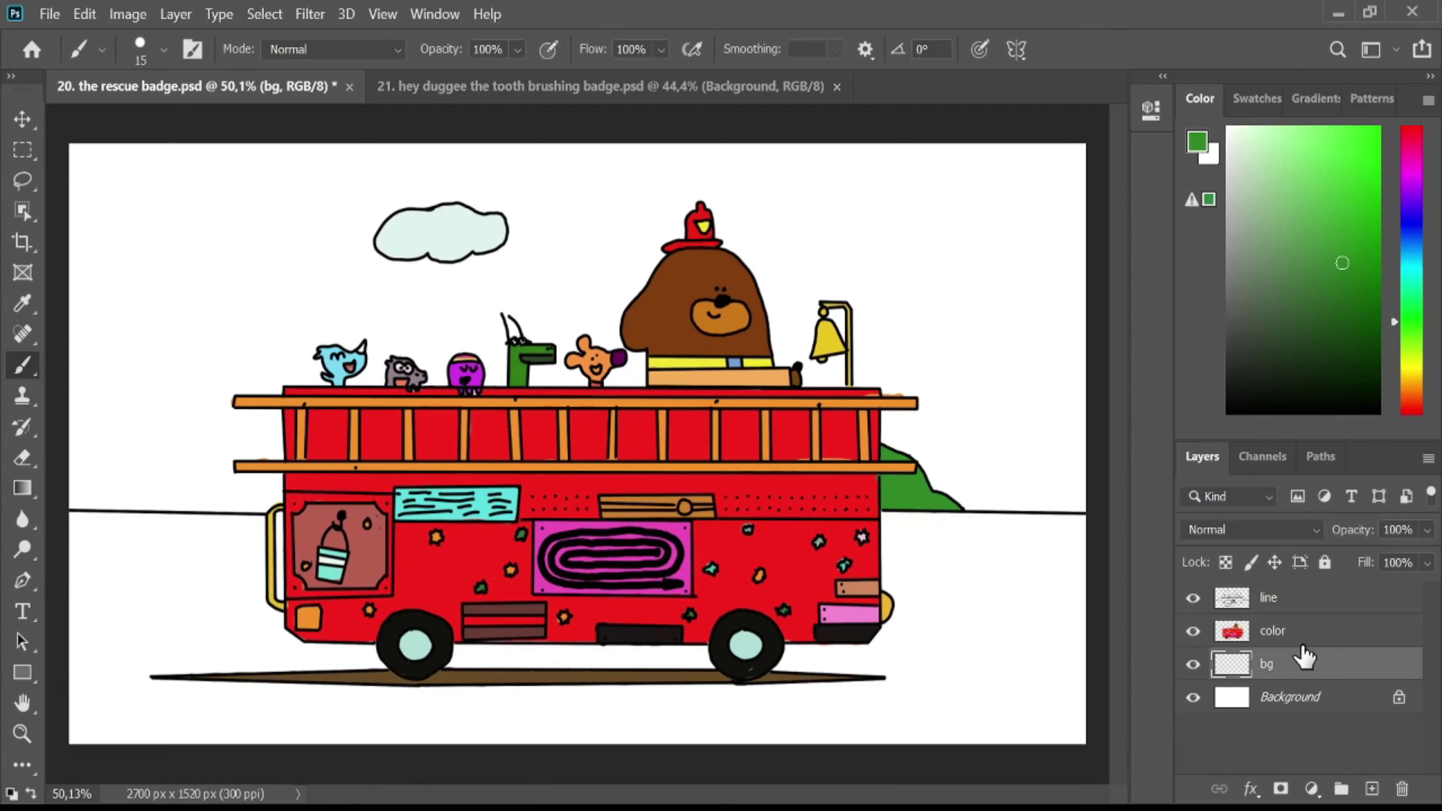
left_click(1409, 353)
left_click(1319, 192)
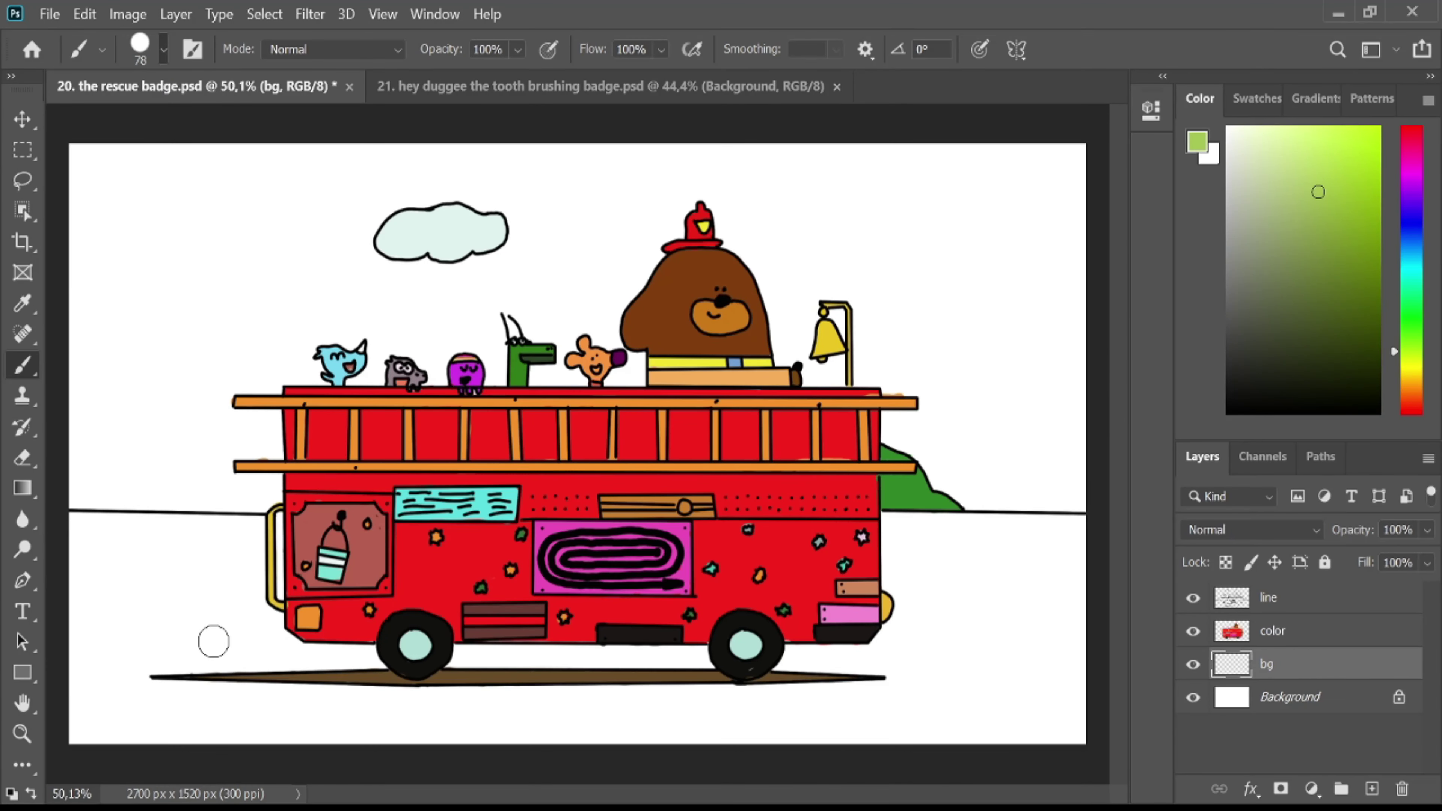
key("bracketright")
key("bracketright")
key("bracketright")
key("bracketright")
key("bracketright")
key("bracketright")
key("bracketright")
key("bracketright")
mouse_move(213, 642)
left_mouse_down()
mouse_move(91, 531)
mouse_move(981, 544)
mouse_move(852, 653)
mouse_move(585, 716)
mouse_move(188, 597)
mouse_move(176, 721)
mouse_move(880, 686)
left_mouse_up()
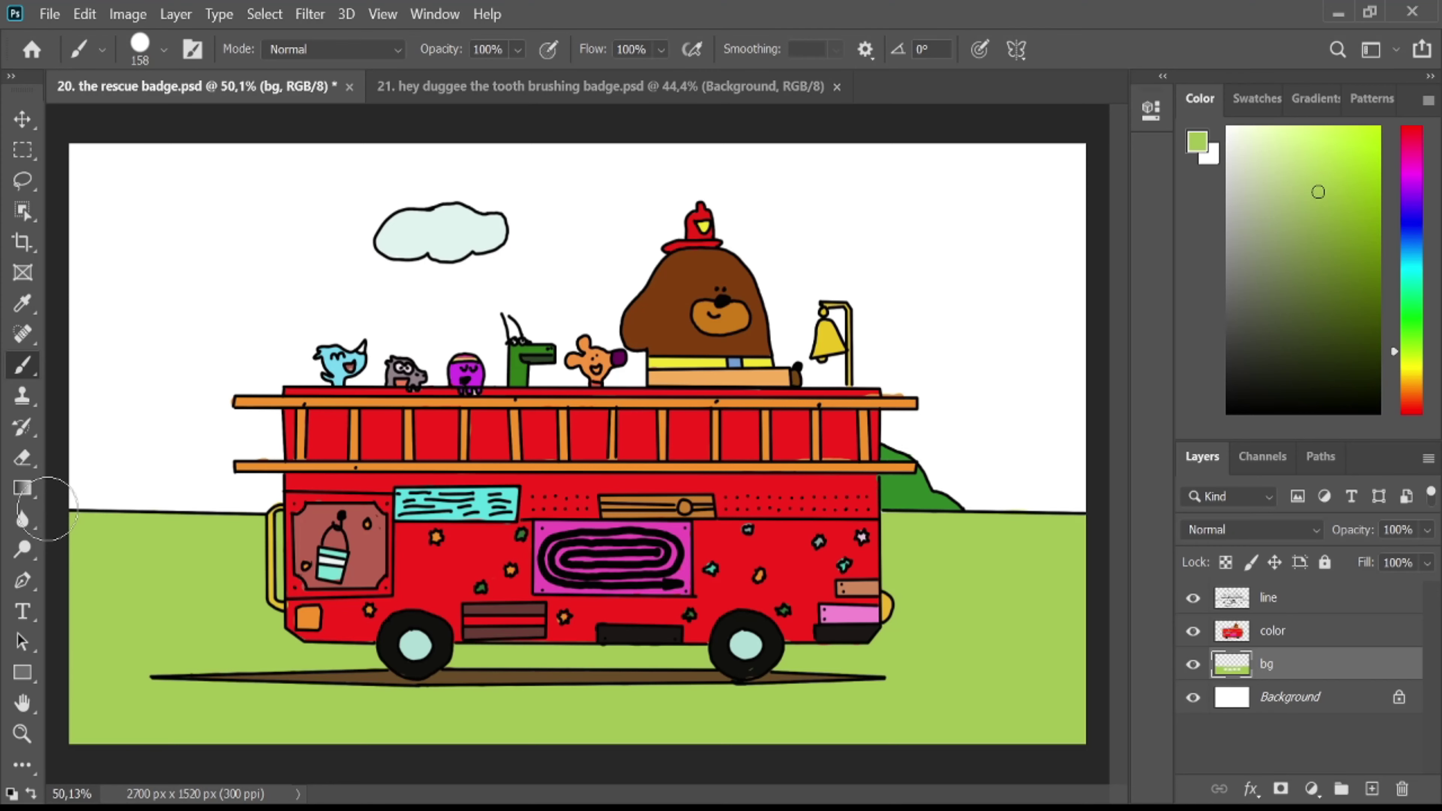
Paint the whole sky pale aqua on the bg layer and touch up the horizon edge with the grass green
left_click(1413, 272)
left_click(1272, 137)
mouse_move(106, 187)
left_mouse_down()
mouse_move(870, 177)
mouse_move(85, 344)
mouse_move(151, 480)
mouse_move(161, 226)
mouse_move(829, 273)
mouse_move(898, 430)
mouse_move(1072, 241)
mouse_move(280, 322)
mouse_move(475, 348)
left_mouse_up()
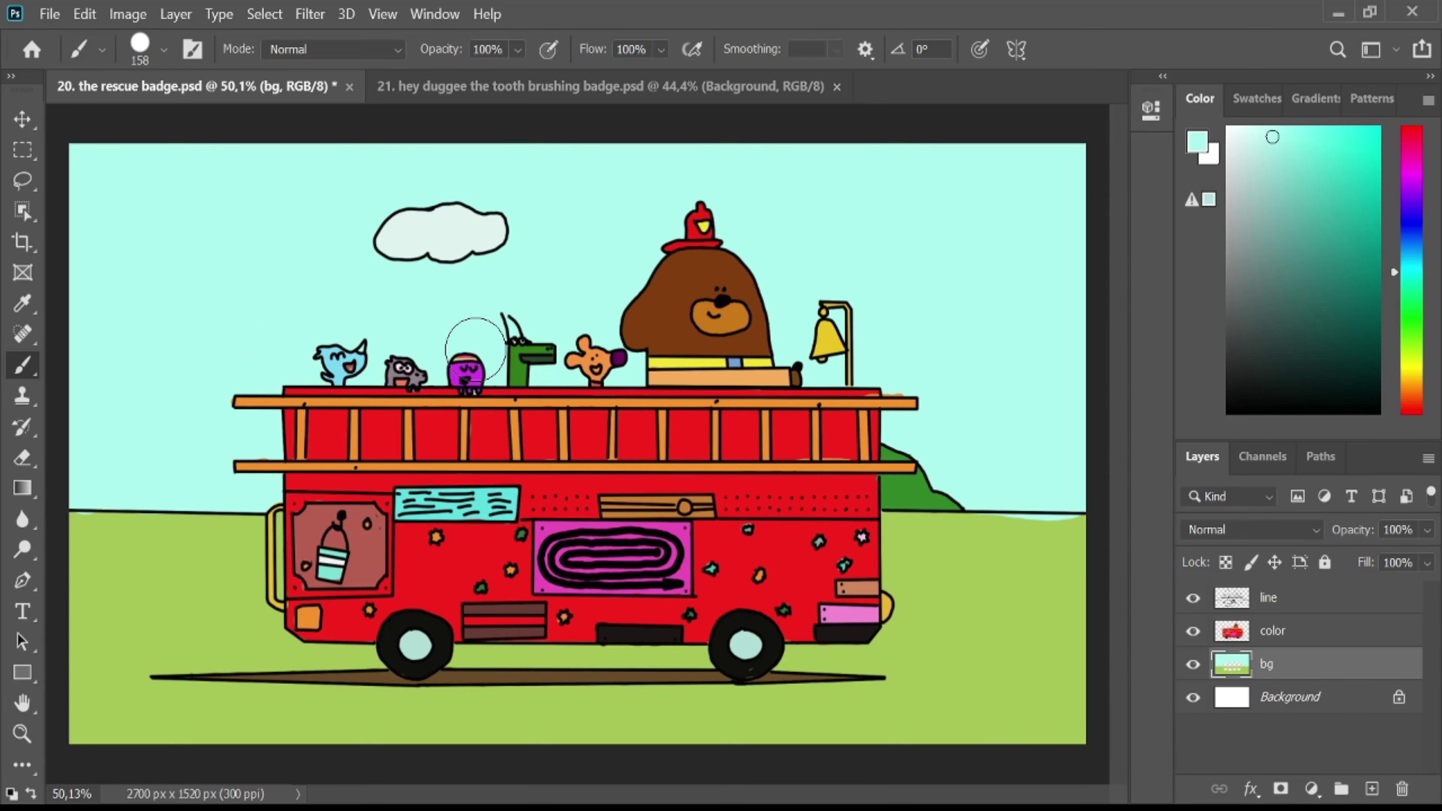
left_click(981, 604, "alt")
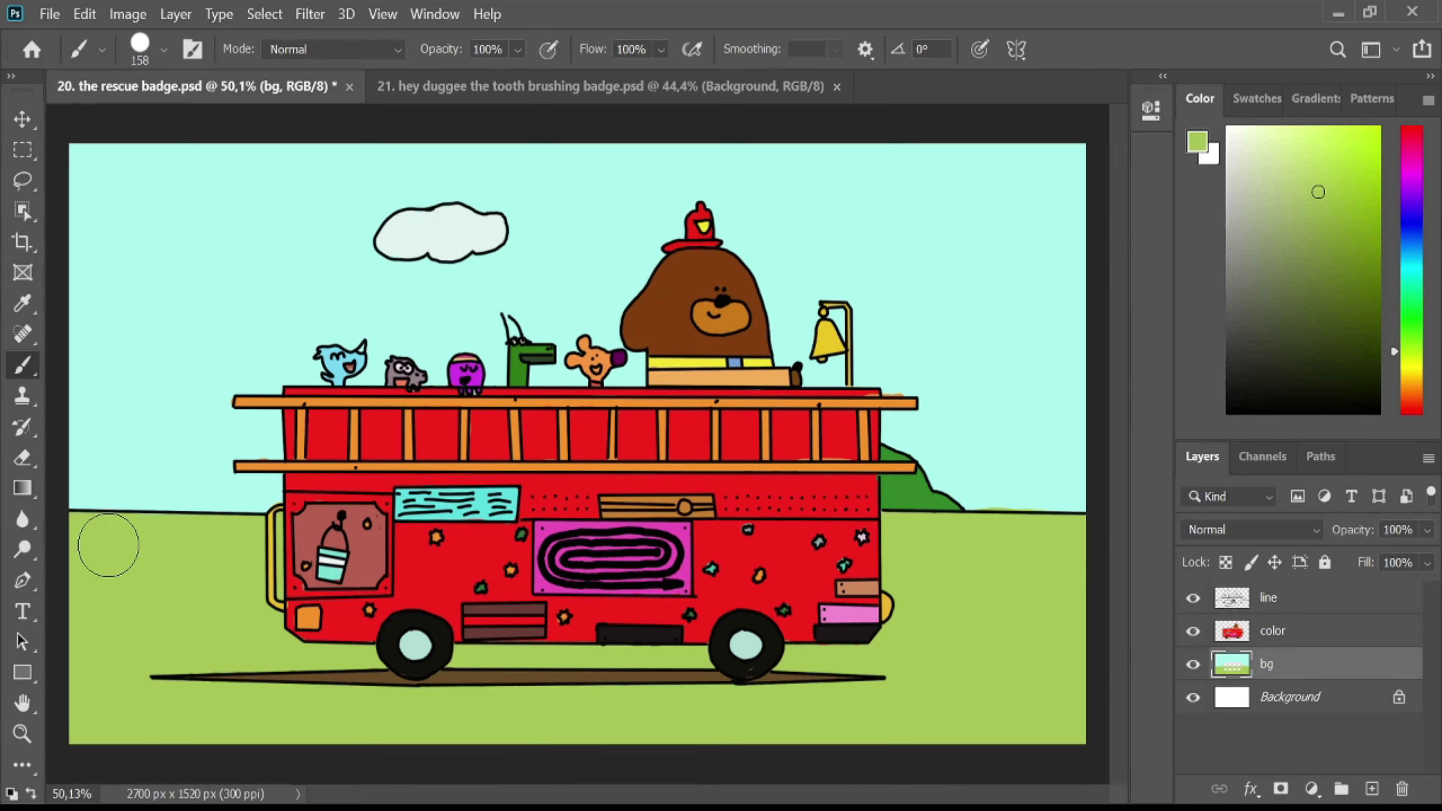
Draw short dark olive-green grass strokes across the lawn with a size 9 brush
left_click(164, 50)
left_click(1339, 316)
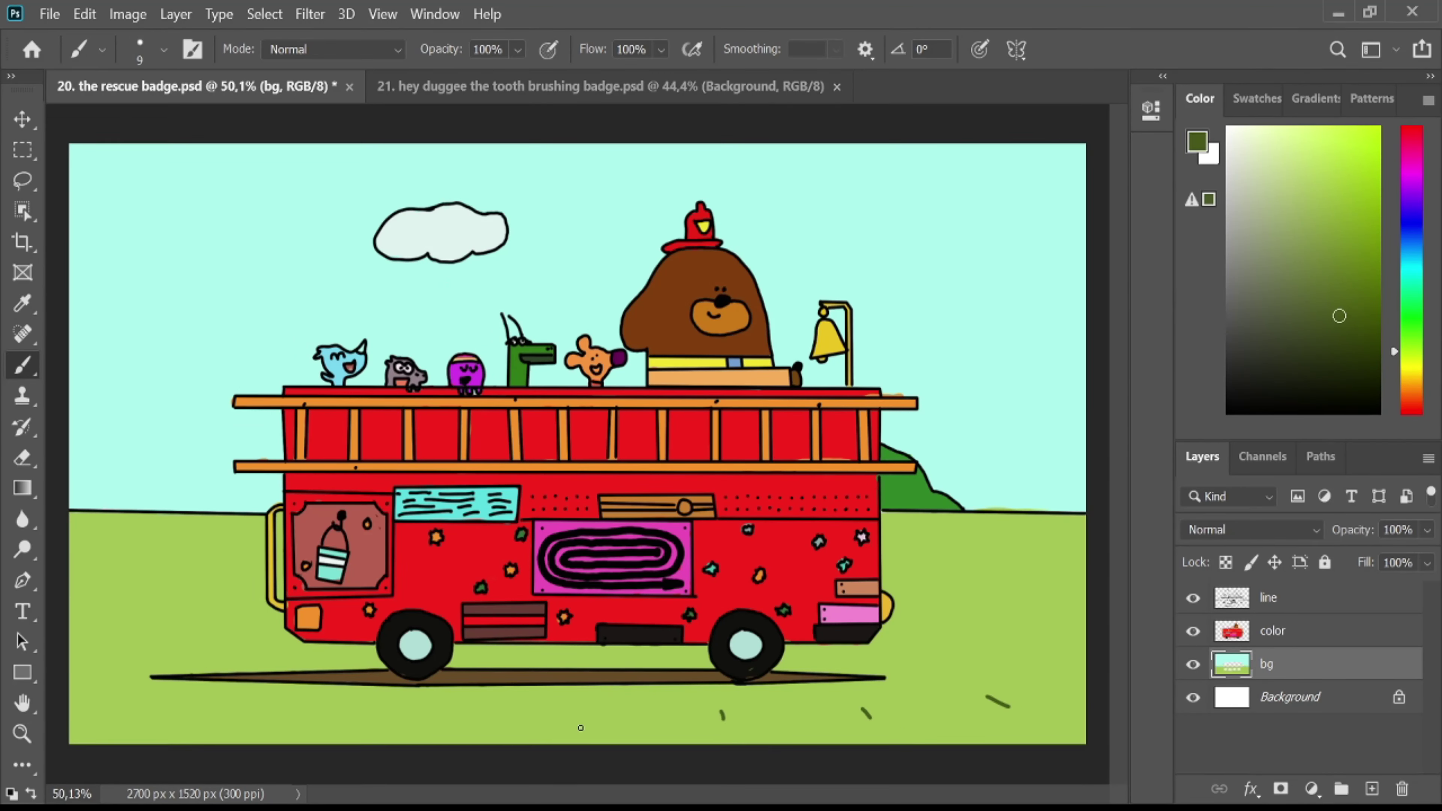